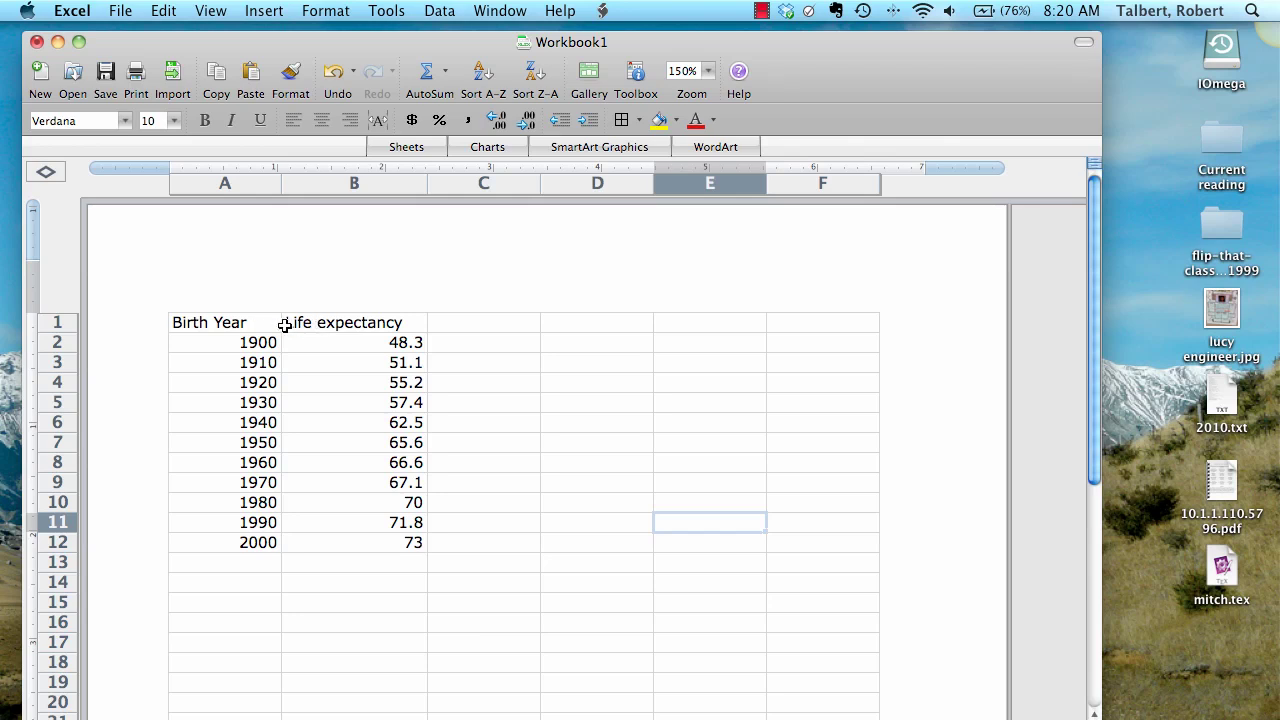
# Step: Select the Birth Year and Life expectancy data in A1:B12
pyautogui.click(250, 324)
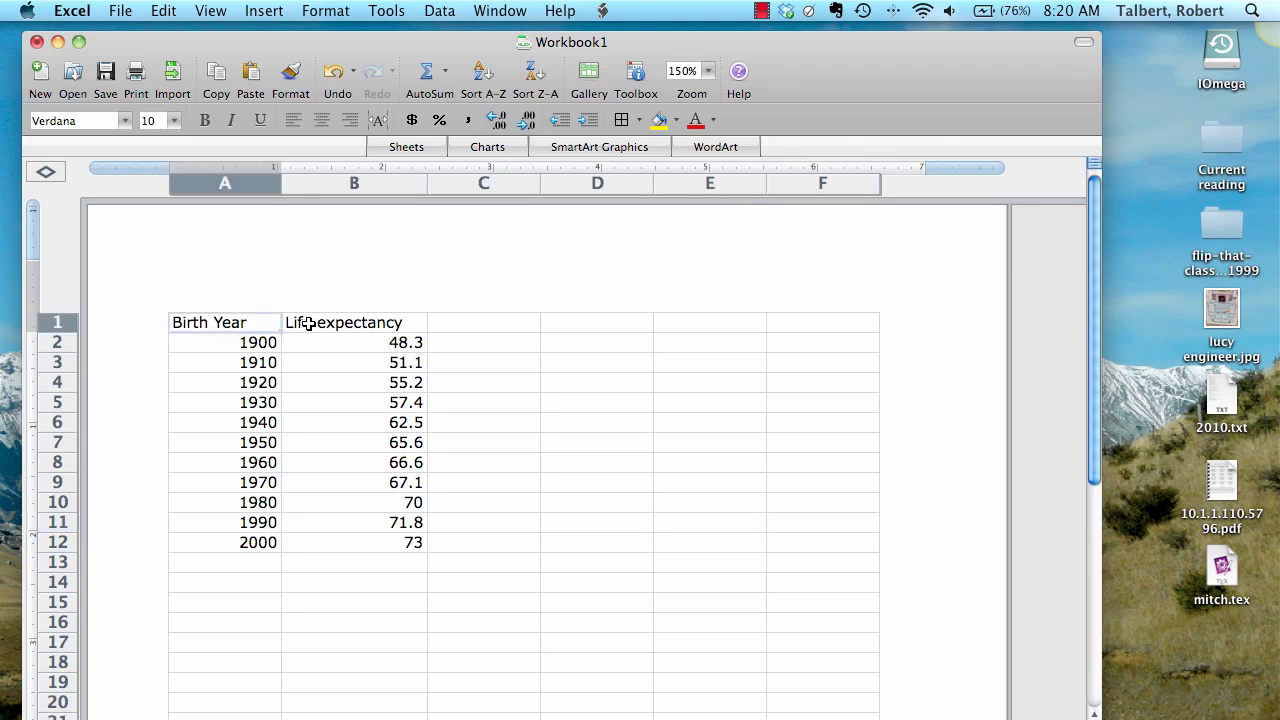
pyautogui.click(295, 323)
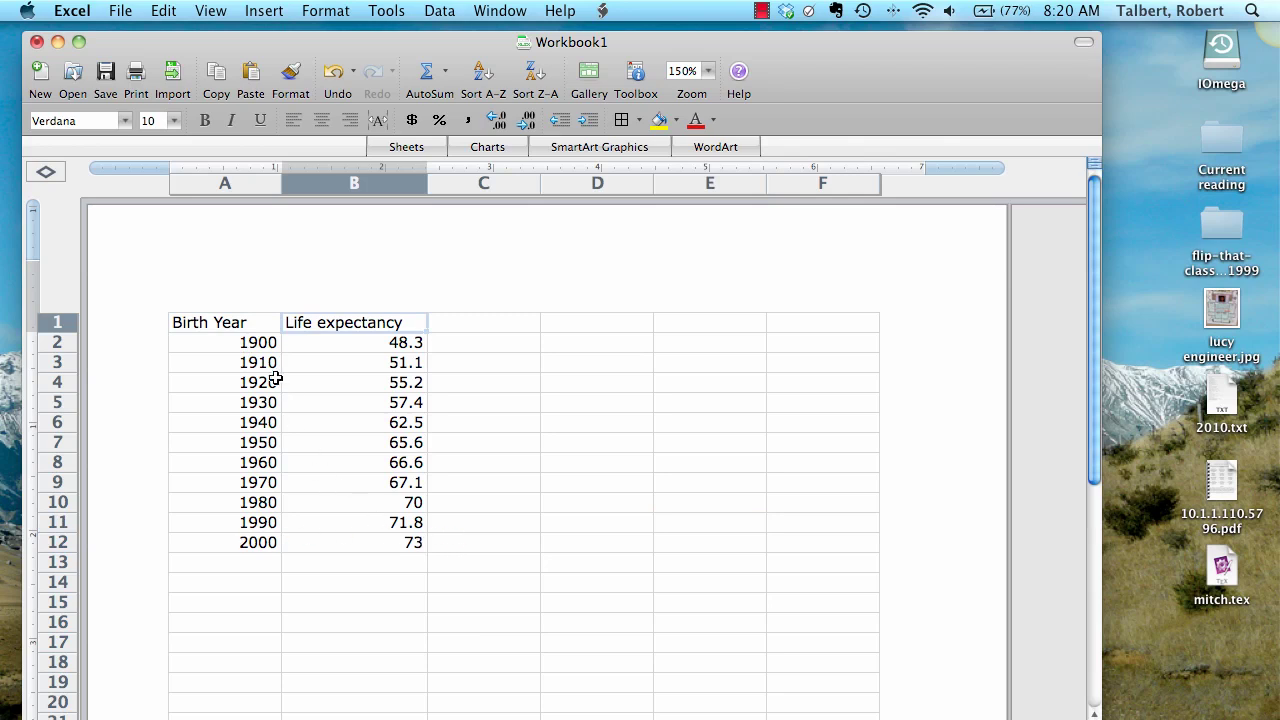
pyautogui.click(248, 322)
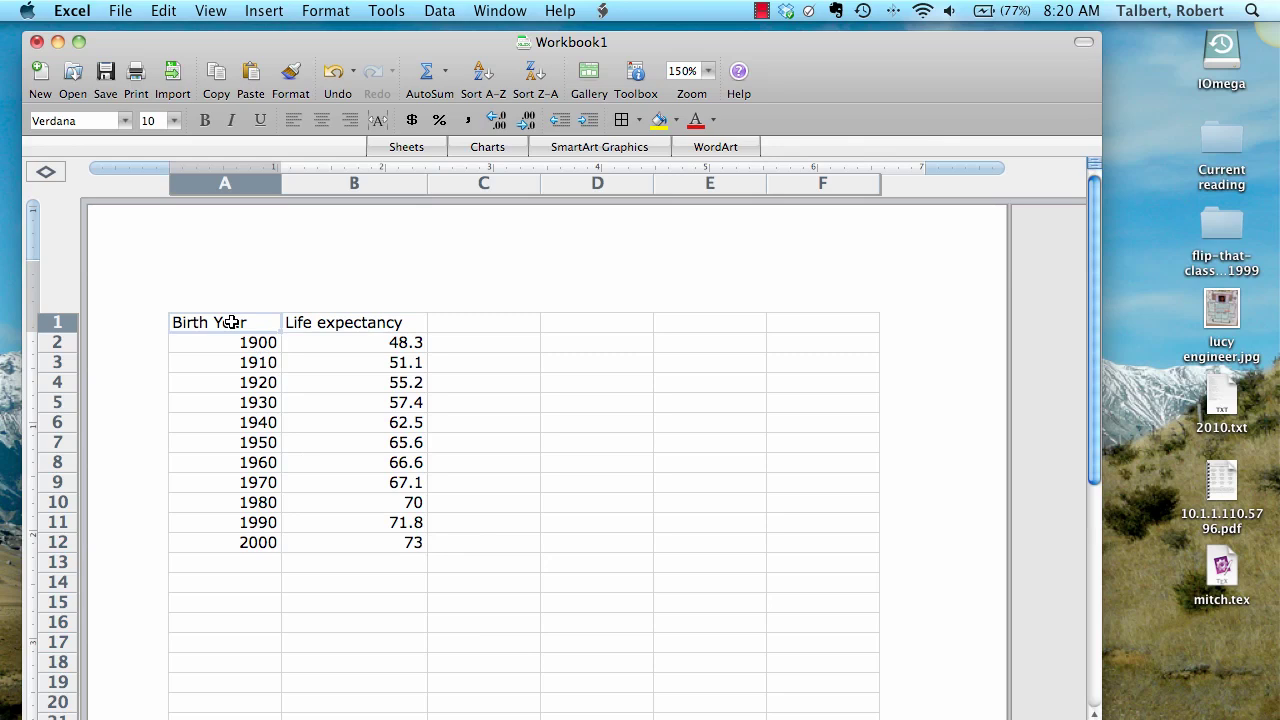
pyautogui.moveTo(231, 322)
pyautogui.mouseDown()
pyautogui.moveTo(283, 323)
pyautogui.moveTo(300, 360)
pyautogui.moveTo(303, 542)
pyautogui.mouseUp()
pyautogui.hscroll(3, 205, 294)
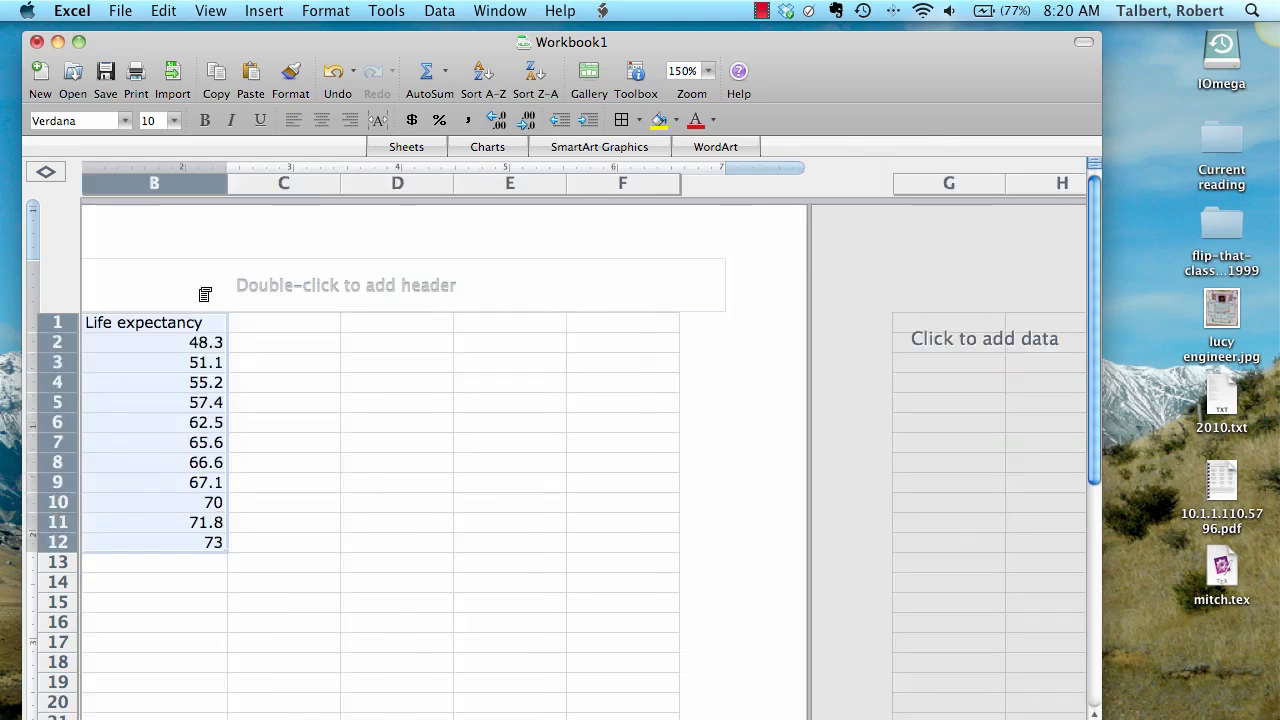
pyautogui.hscroll(-3, 205, 294)
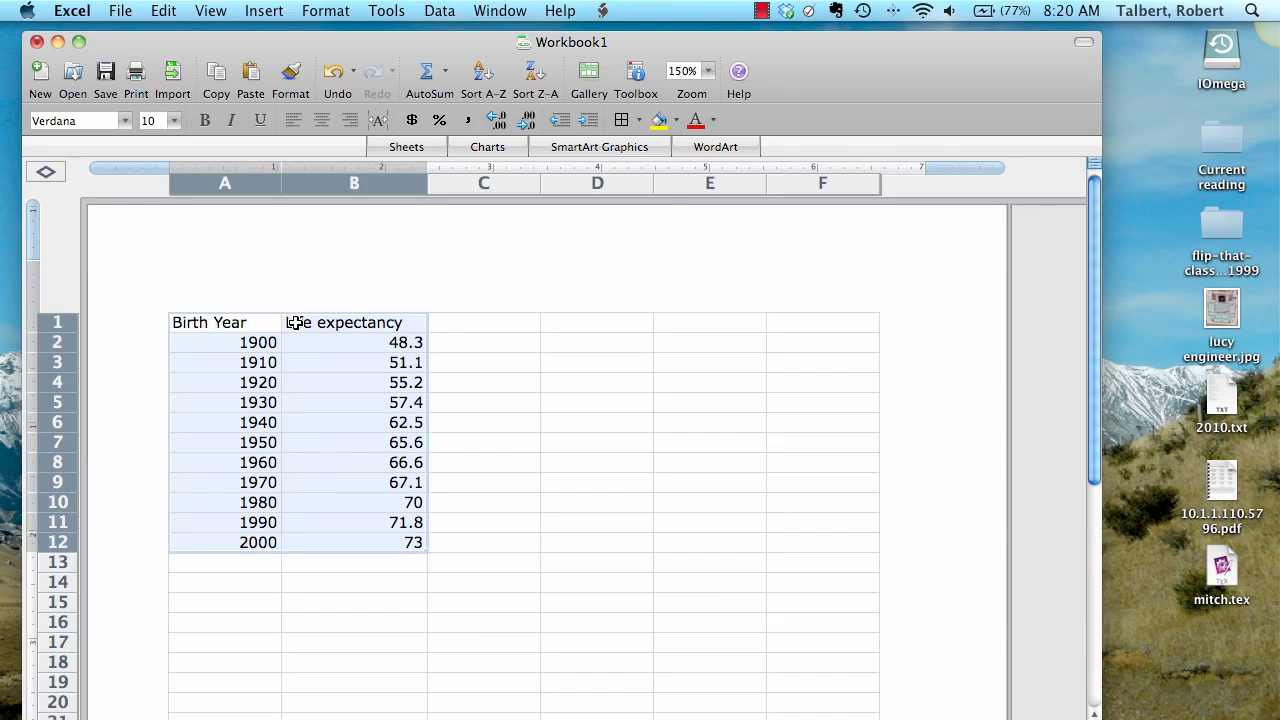
# Step: Show the X Y (Scatter) chart types in the chart gallery via Insert > Chart
pyautogui.click(270, 11)
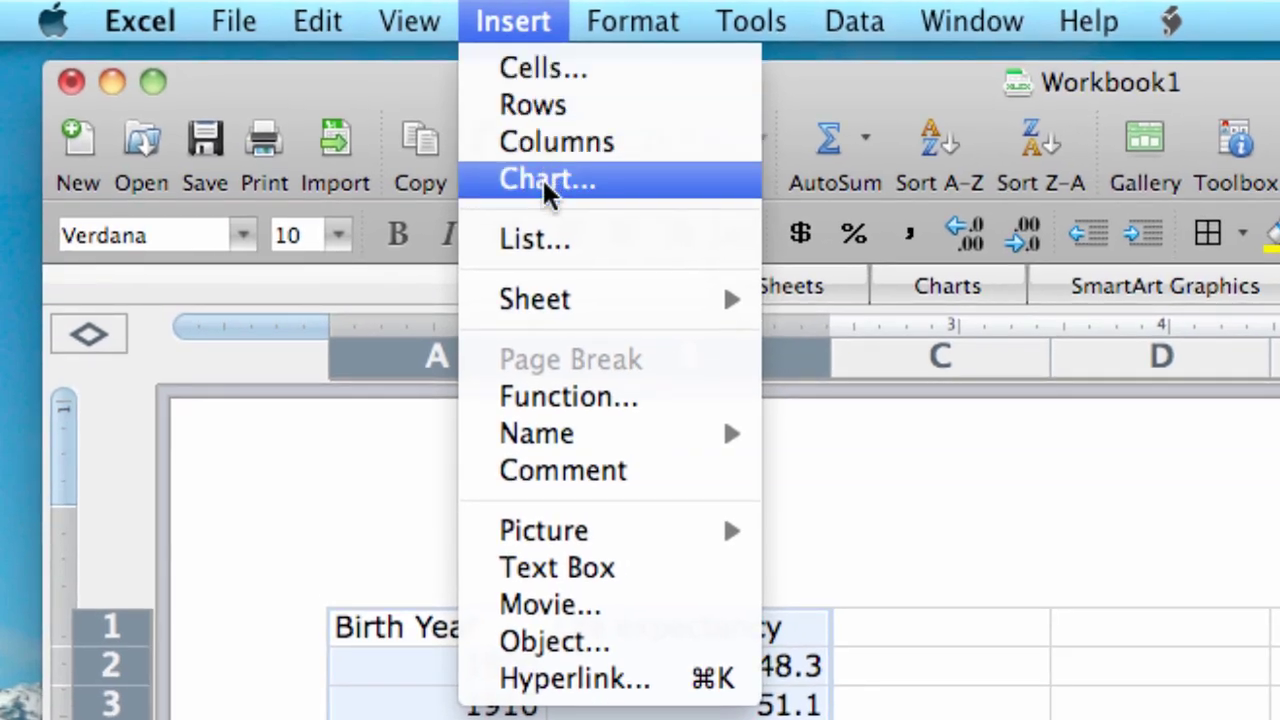
pyautogui.click(515, 170)
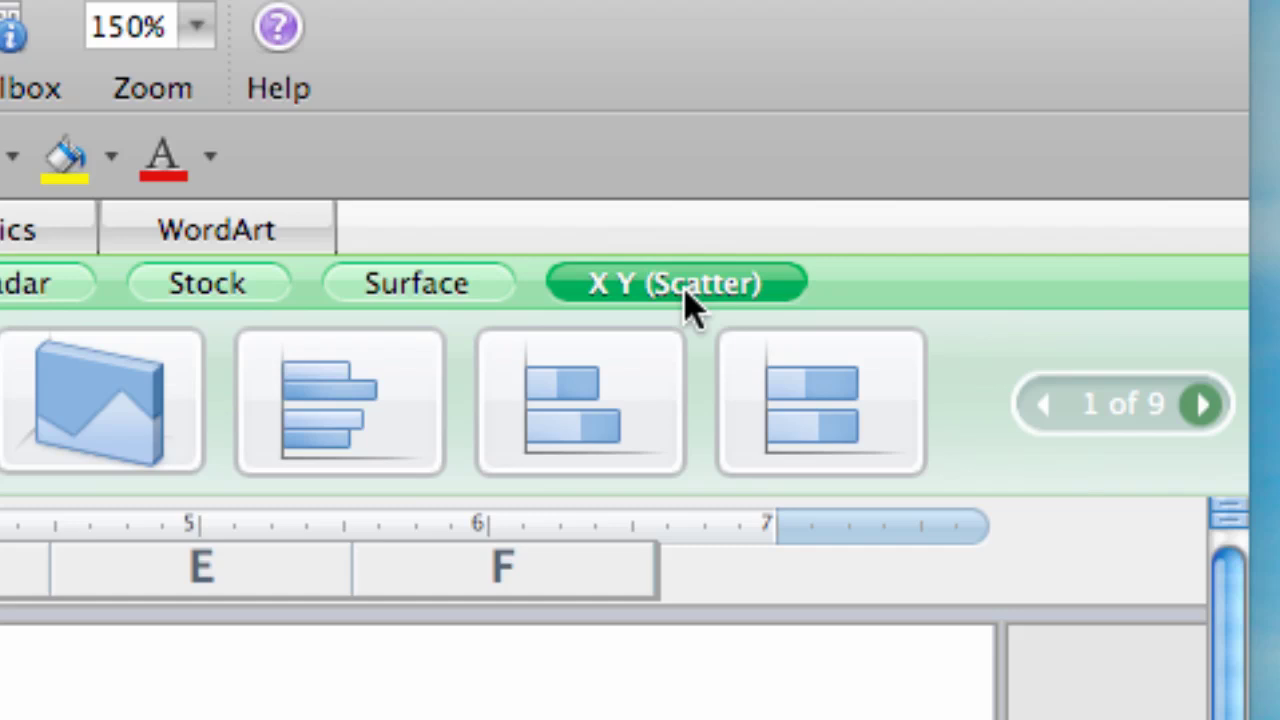
pyautogui.click(670, 289)
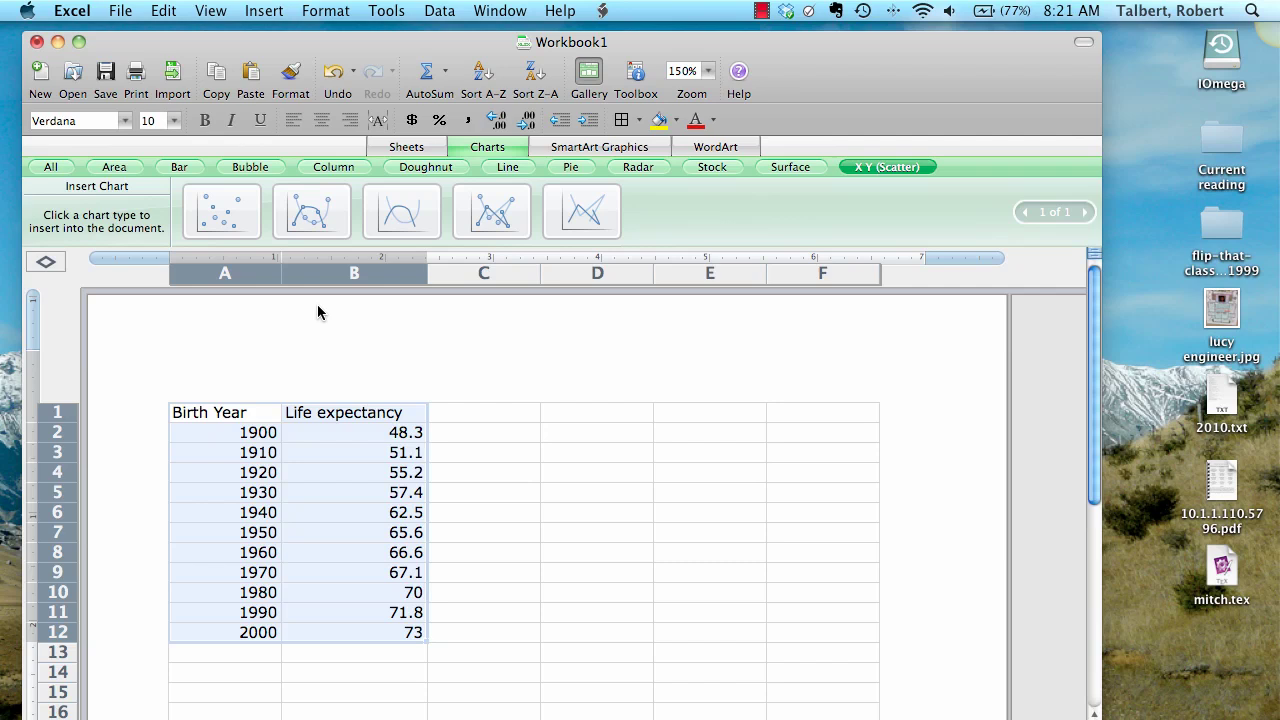
# Step: Insert a Smooth Marked Scatter chart plotting life expectancy for 1900–2000, scrolling to see it
pyautogui.click(325, 222)
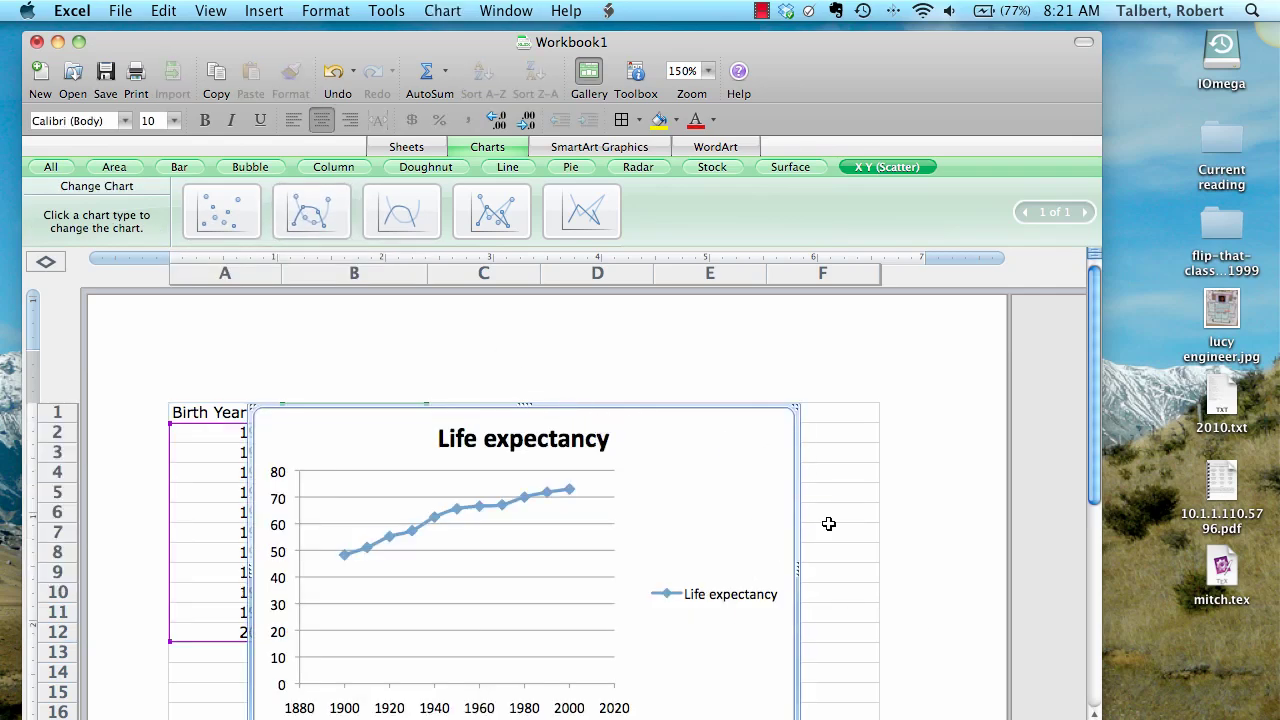
pyautogui.scroll(-3, 880, 514)
pyautogui.scroll(3, 880, 514)
pyautogui.scroll(-5, 1094, 490)
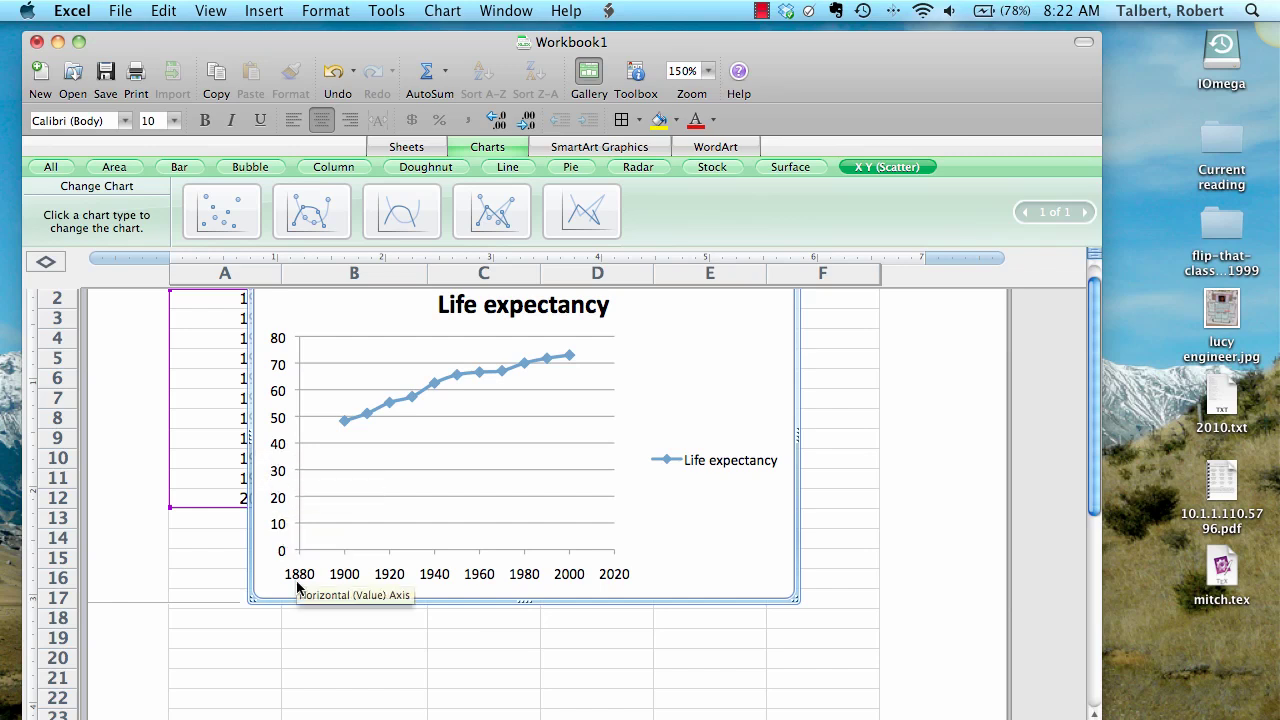
# Step: Set the vertical axis scale minimum to 40 in Format Axis, so it runs 40–75
pyautogui.click(300, 440)
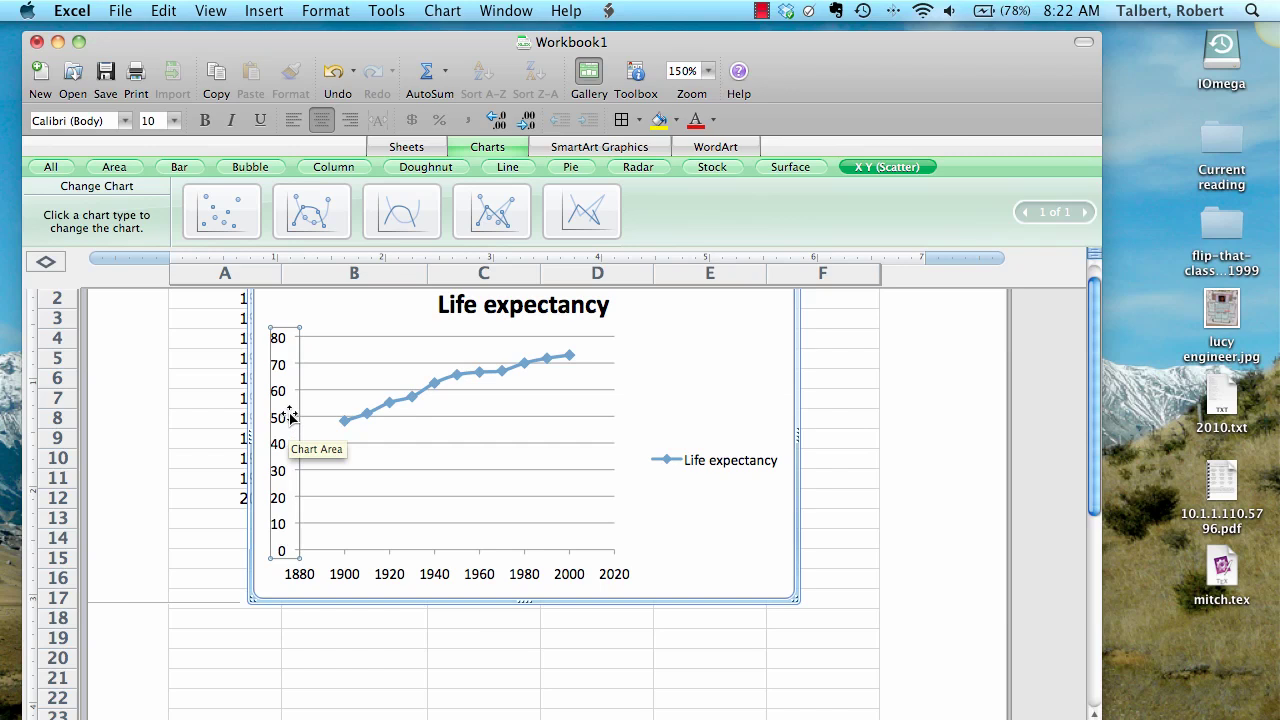
pyautogui.rightClick(291, 417)
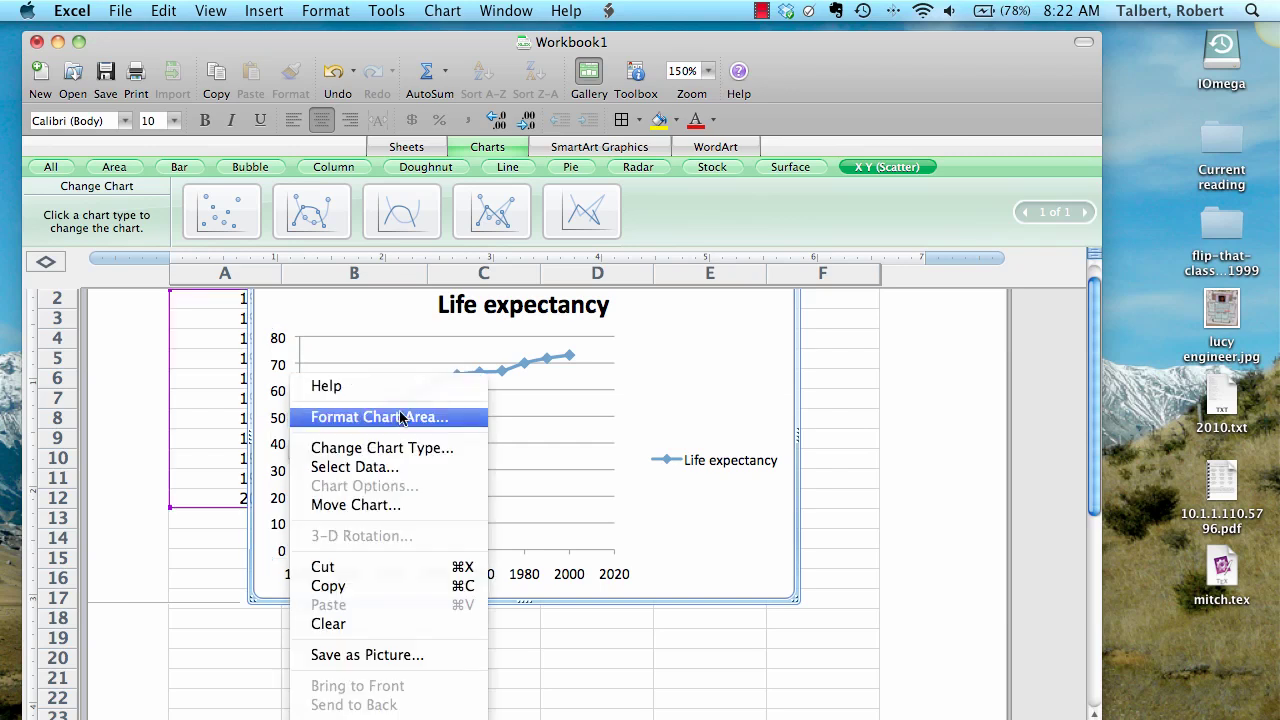
pyautogui.click(648, 425)
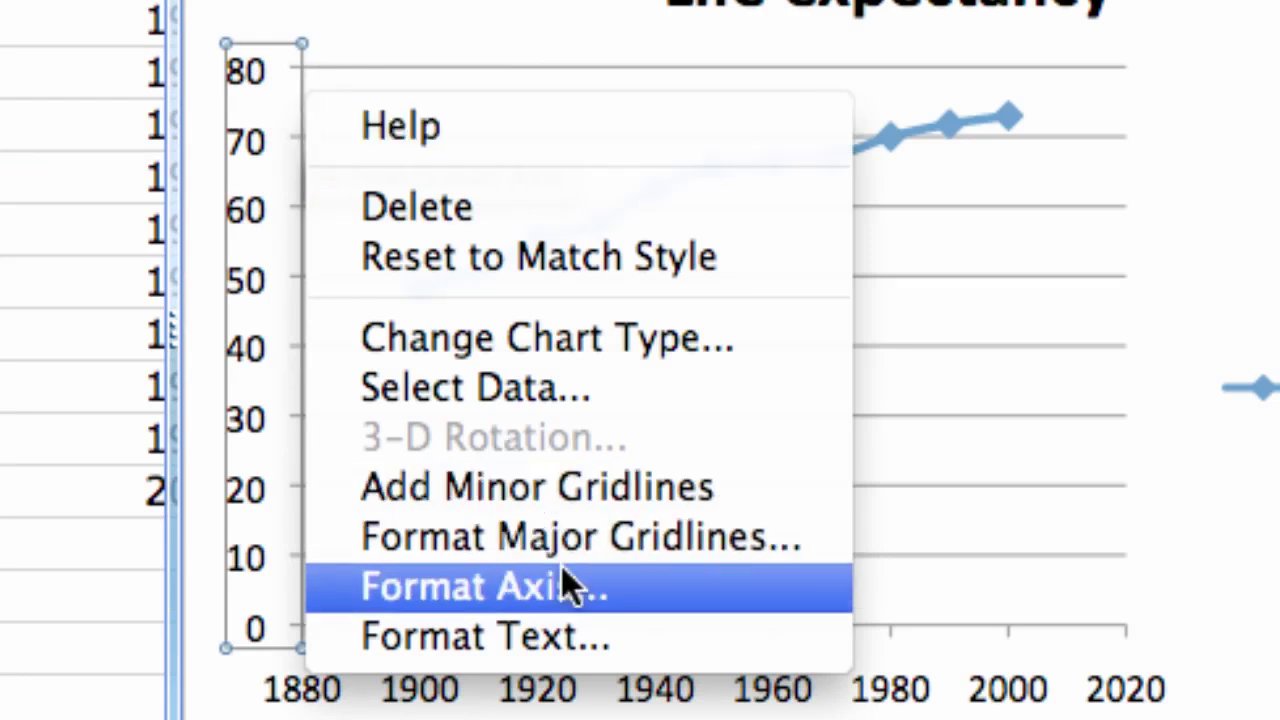
pyautogui.click(725, 588)
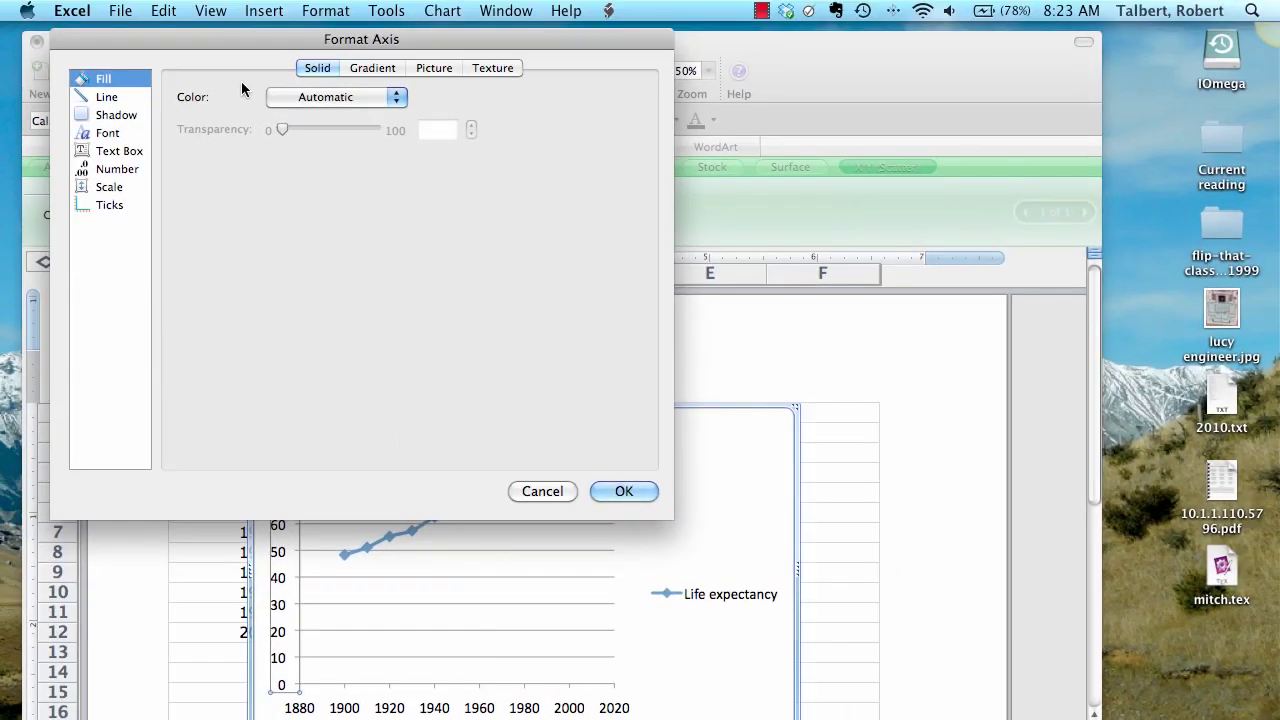
pyautogui.moveTo(234, 38); pyautogui.dragTo(345, 167)
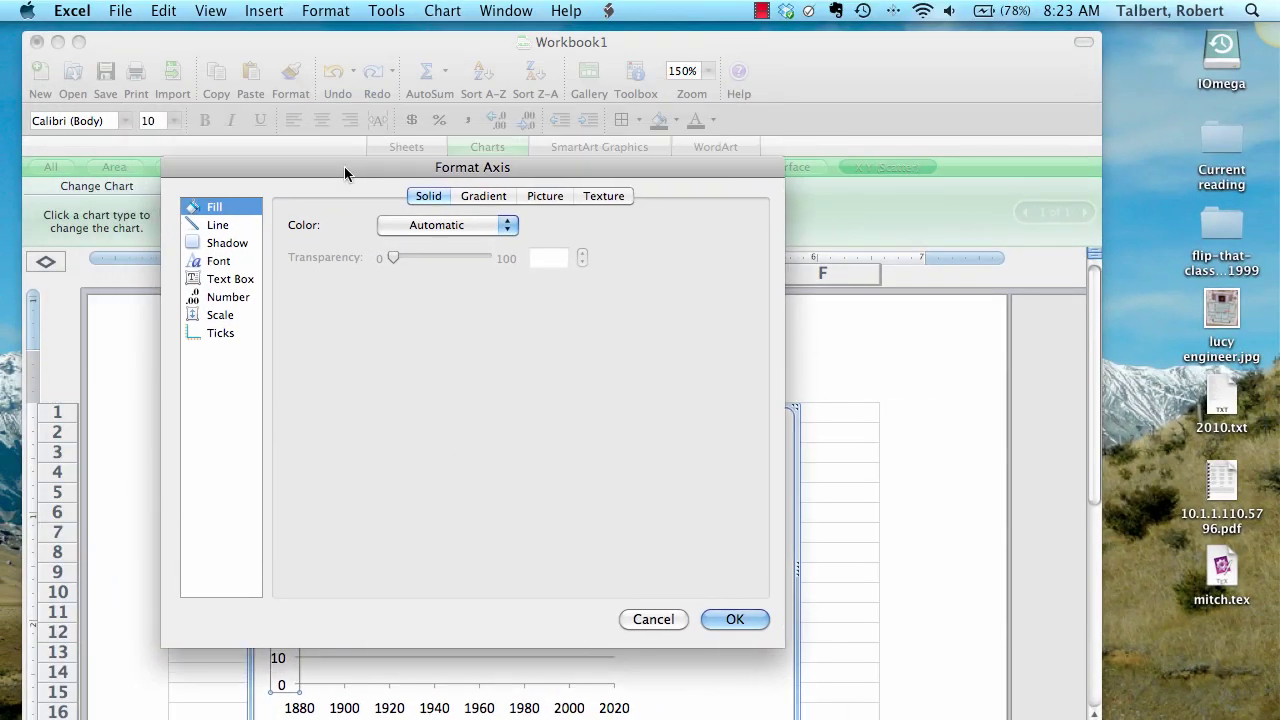
pyautogui.click(222, 316)
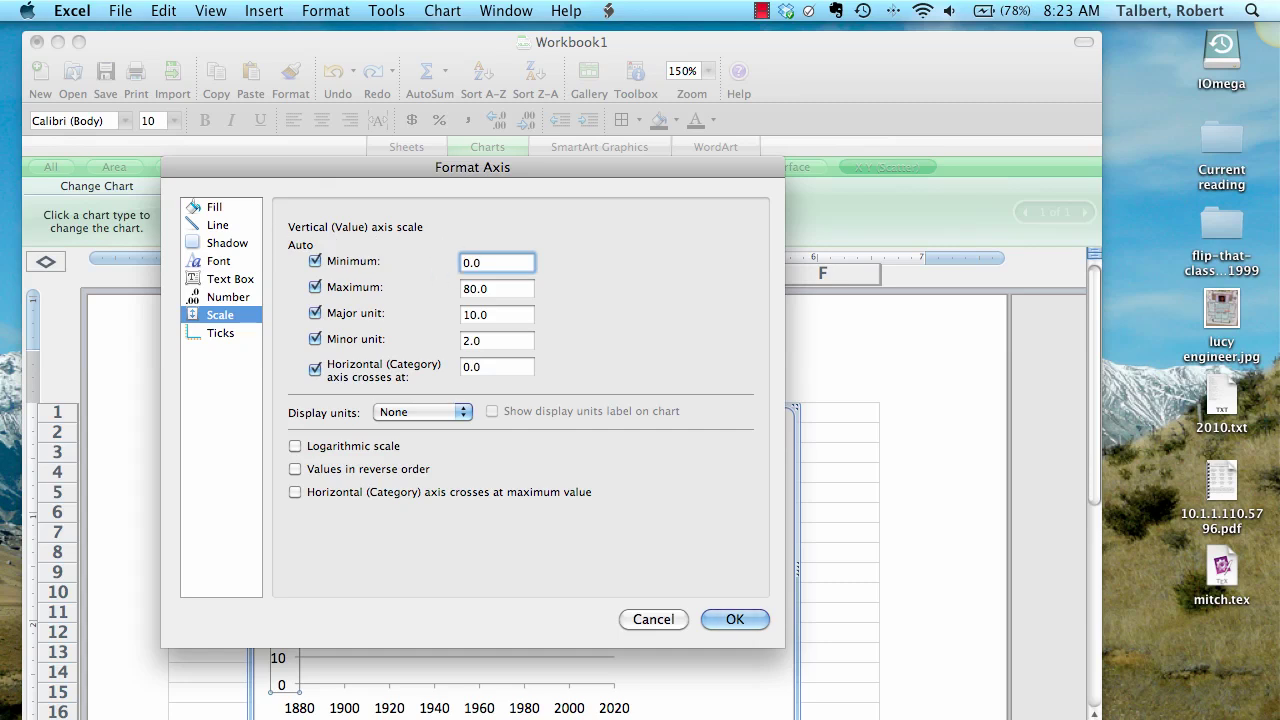
pyautogui.press('BackSpace')
pyautogui.press('BackSpace')
pyautogui.press('BackSpace')
pyautogui.write('40')
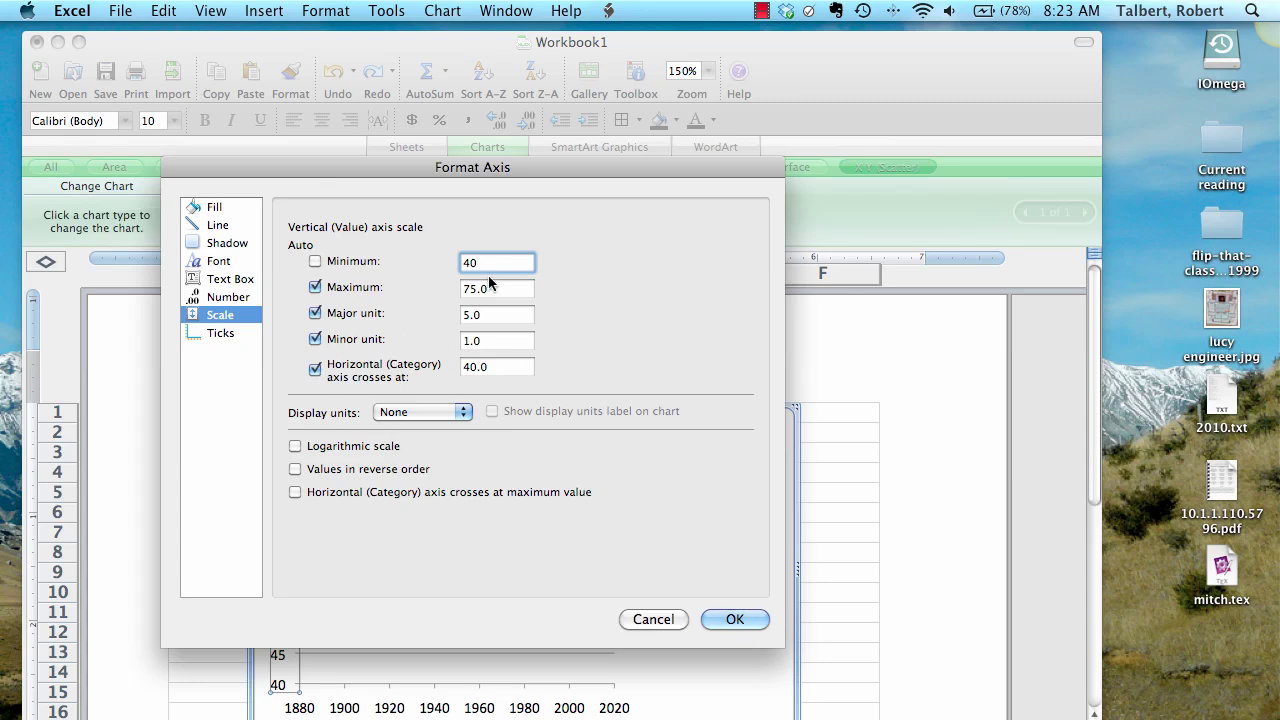
pyautogui.click(735, 619)
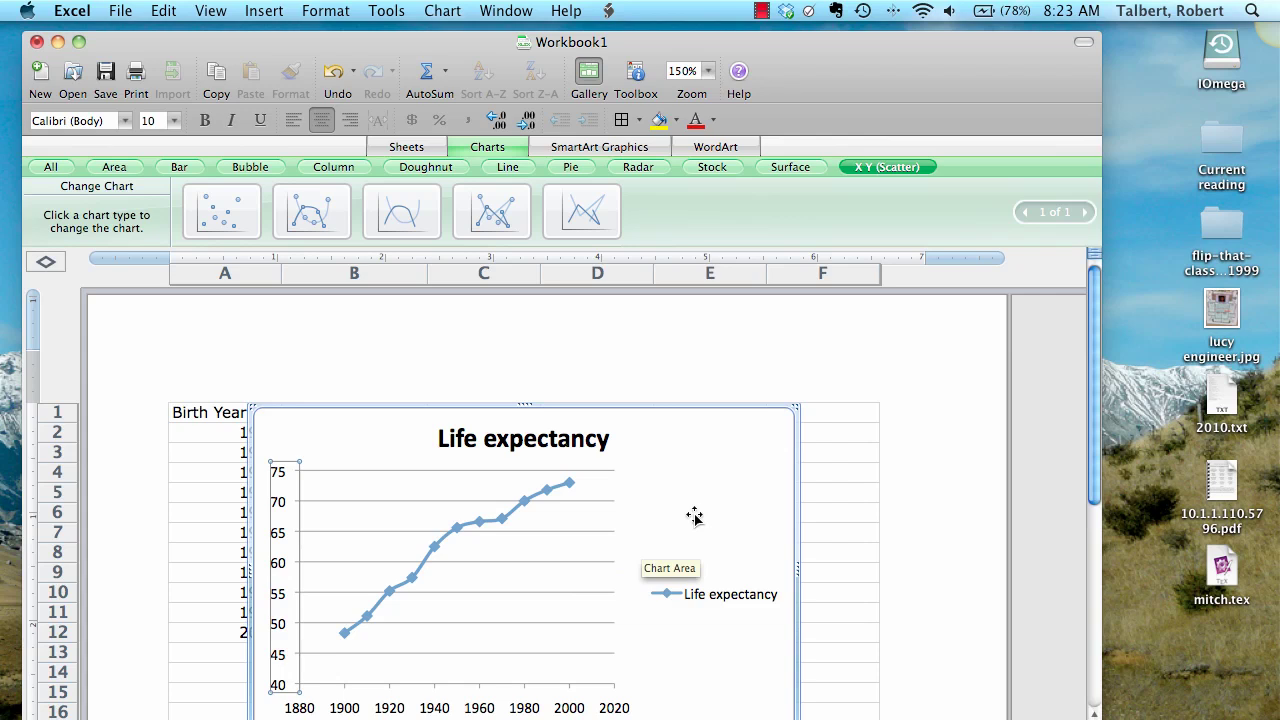
# Step: Review the chart title's formatting and text layout settings, closing without changes
pyautogui.click(533, 438)
pyautogui.rightClick(533, 438)
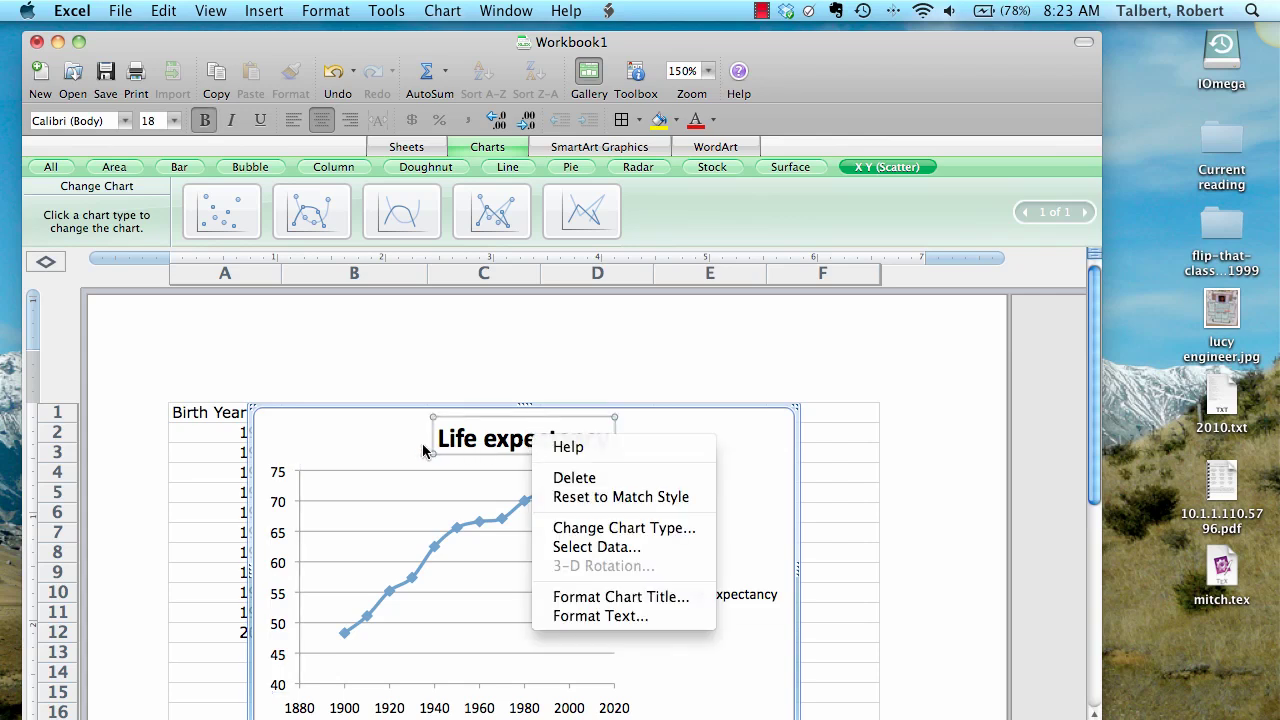
pyautogui.click(650, 597)
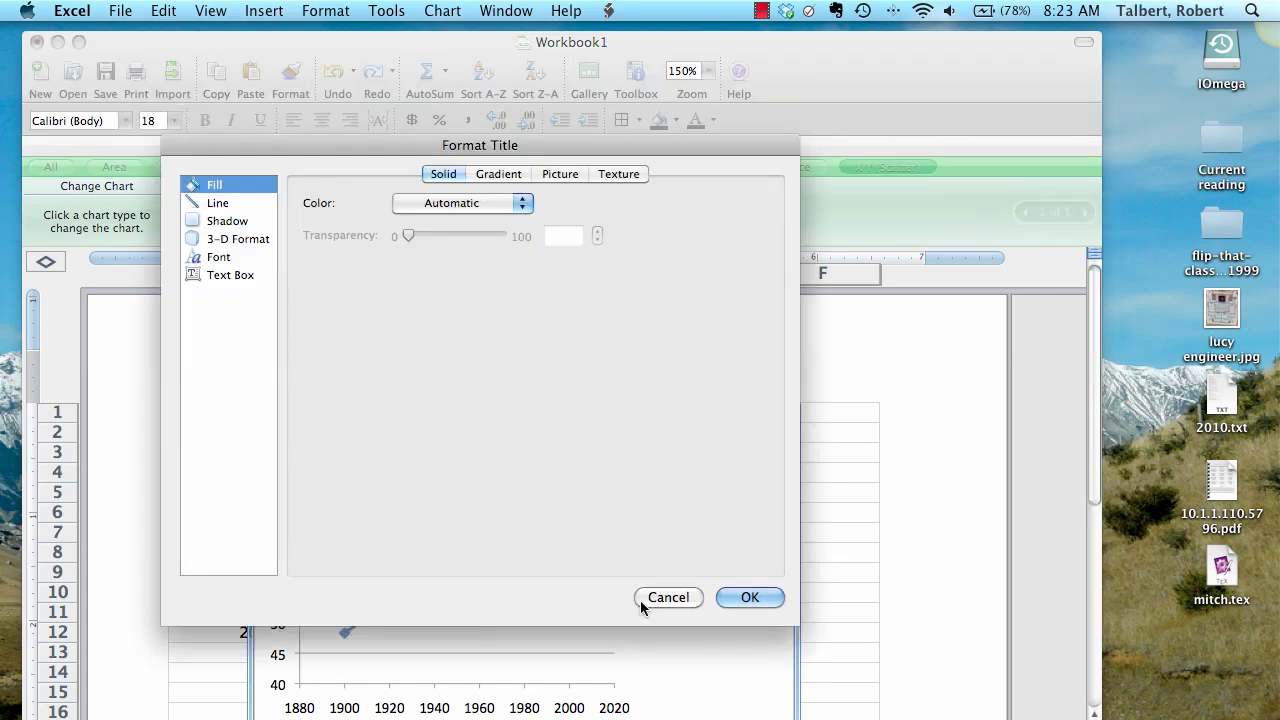
pyautogui.click(243, 269)
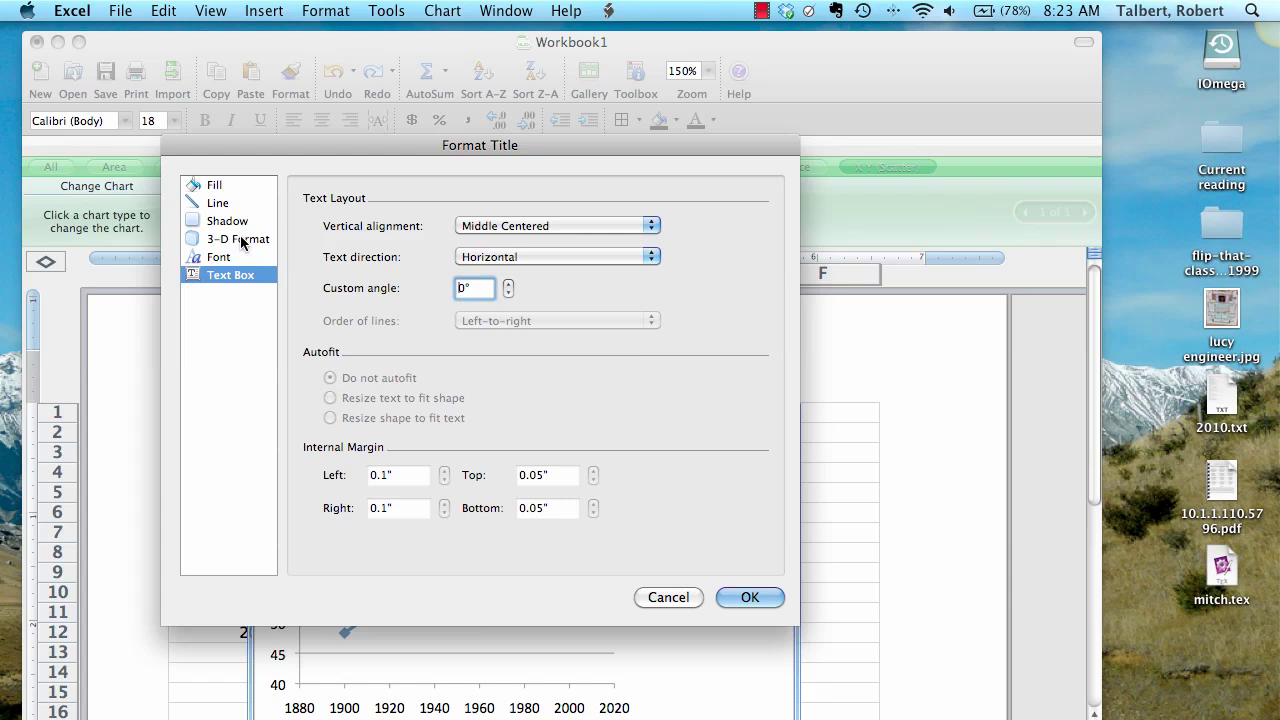
pyautogui.click(748, 598)
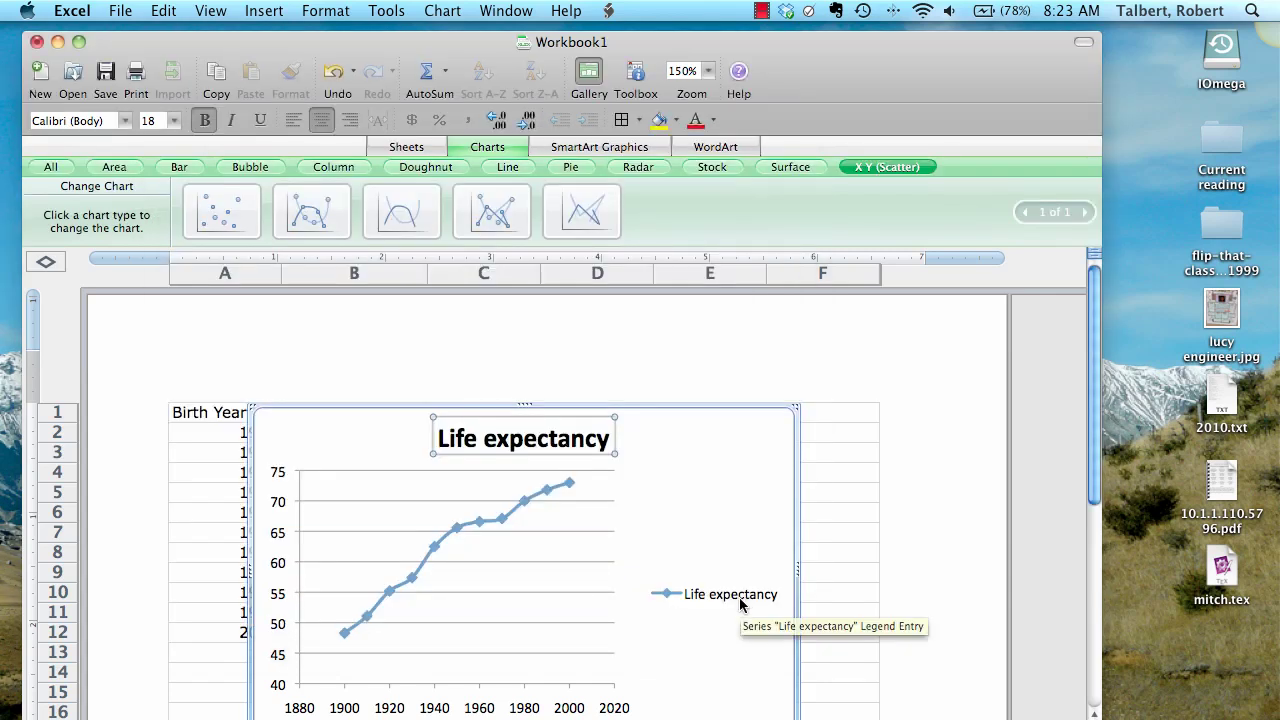
# Step: Append 'versus birth year' so the title reads 'Life expectancy versus birth year'
pyautogui.doubleClick(570, 445)
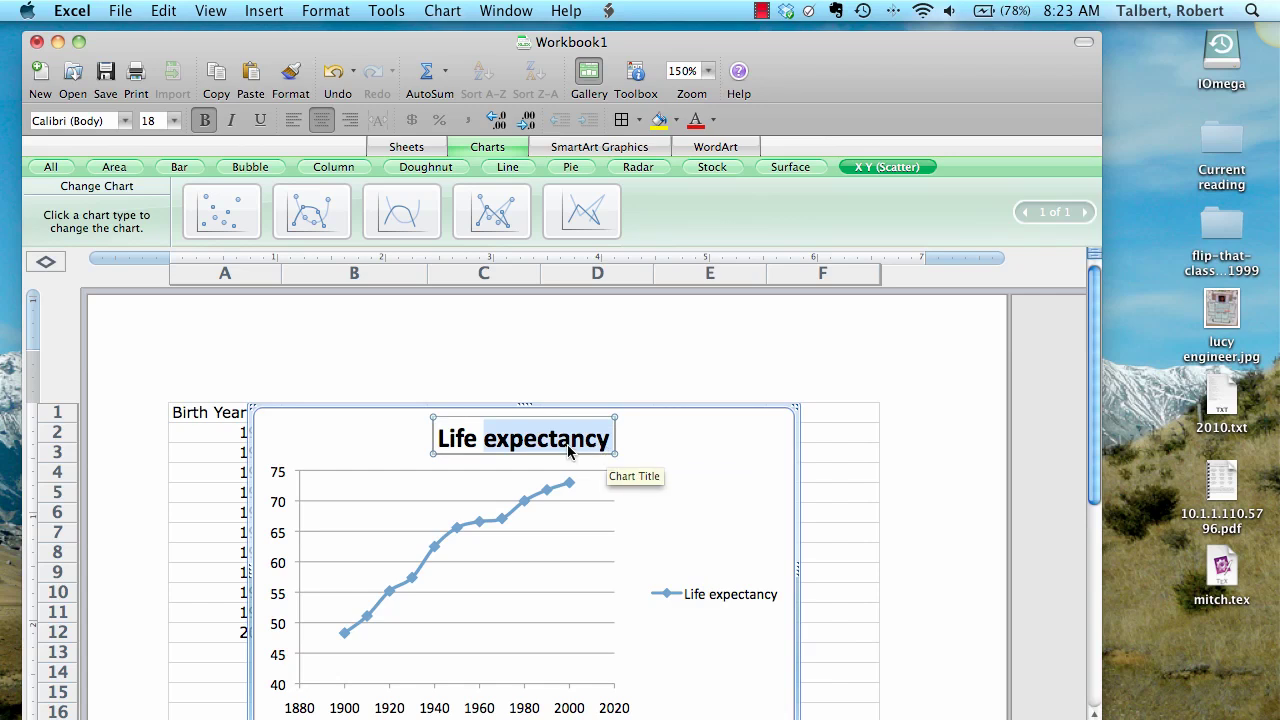
pyautogui.press('Right')
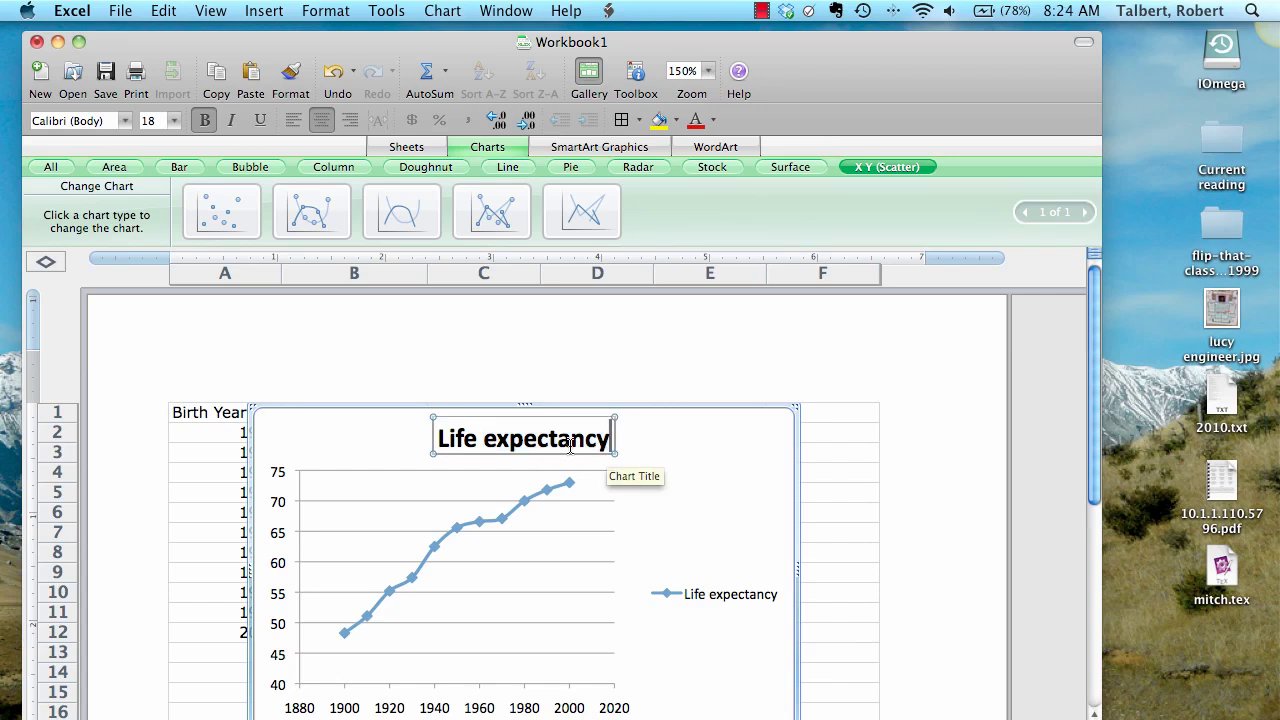
pyautogui.write('versus bir')
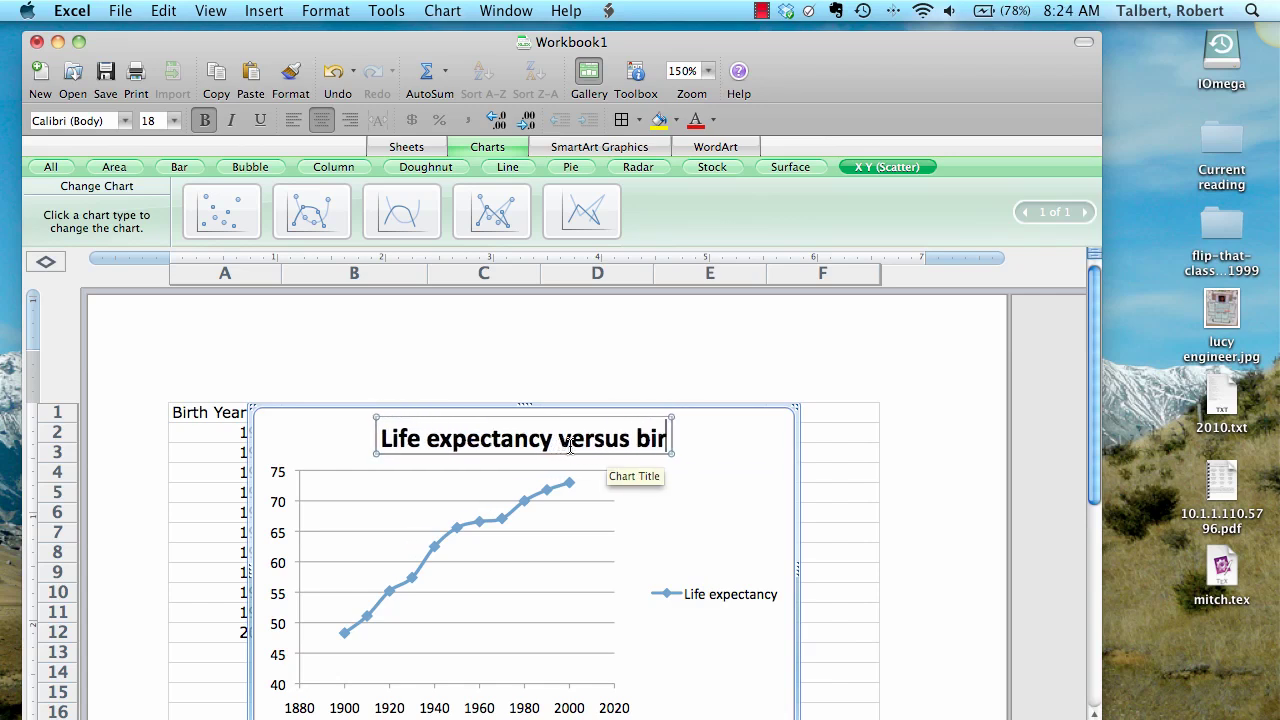
pyautogui.write('th year')
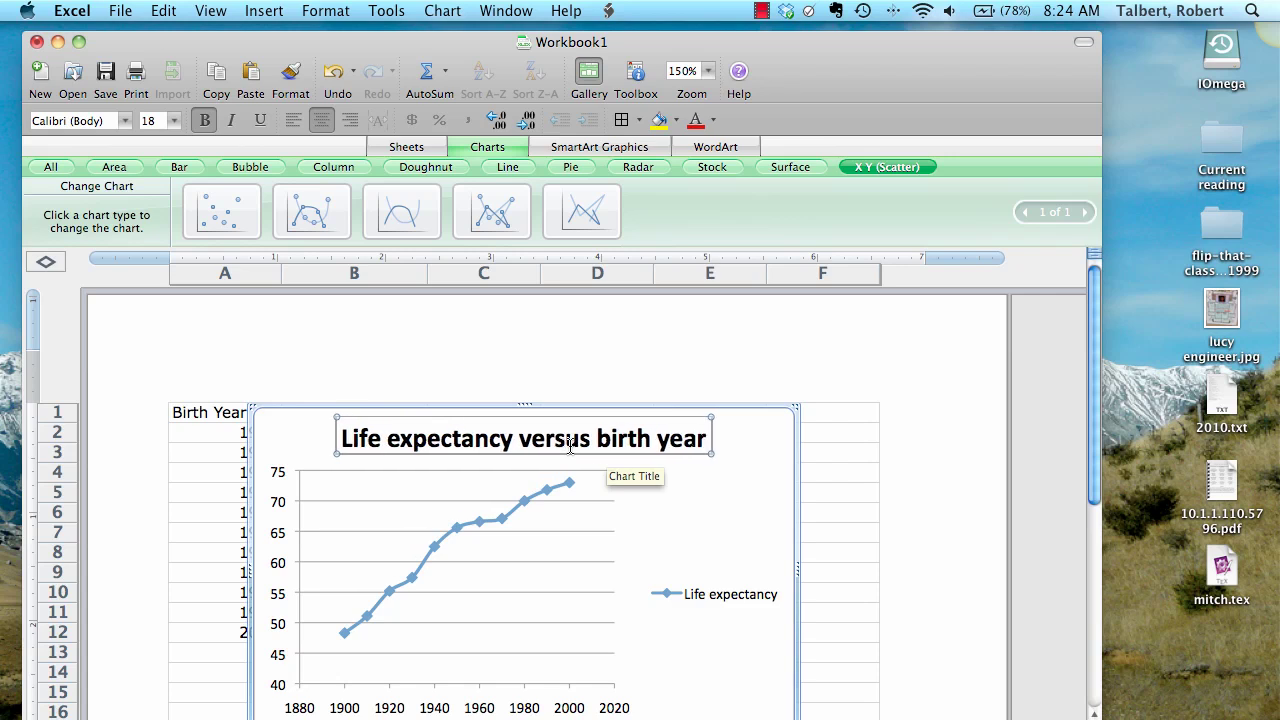
pyautogui.click(740, 500)
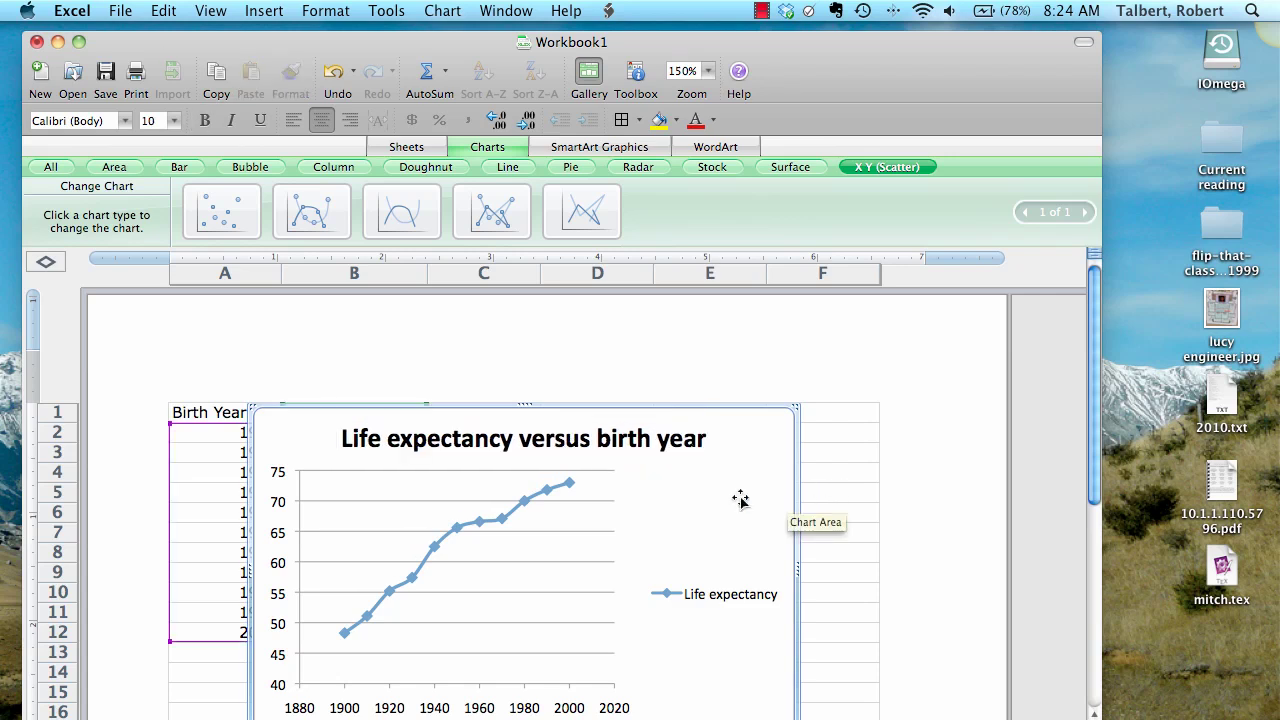
# Step: Dismiss Format Legend unchanged and drag the chart right off the data columns
pyautogui.doubleClick(735, 598)
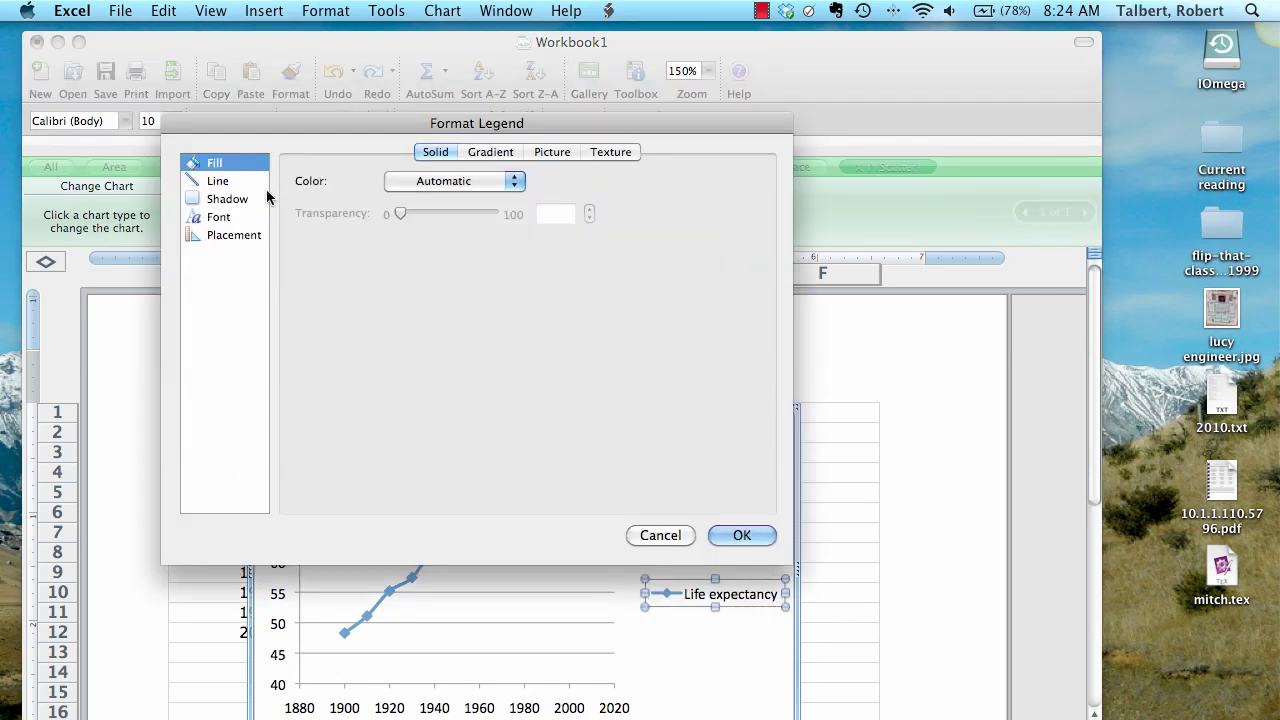
pyautogui.click(660, 535)
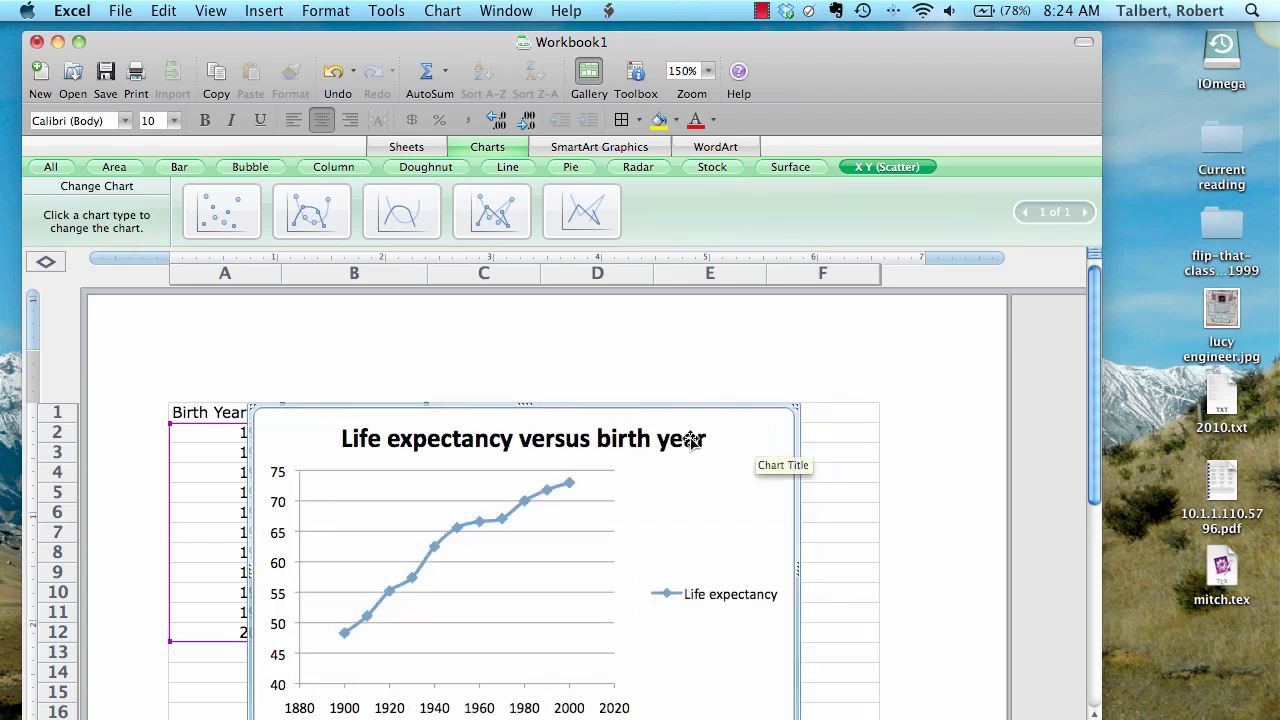
pyautogui.moveTo(686, 437); pyautogui.dragTo(774, 437)
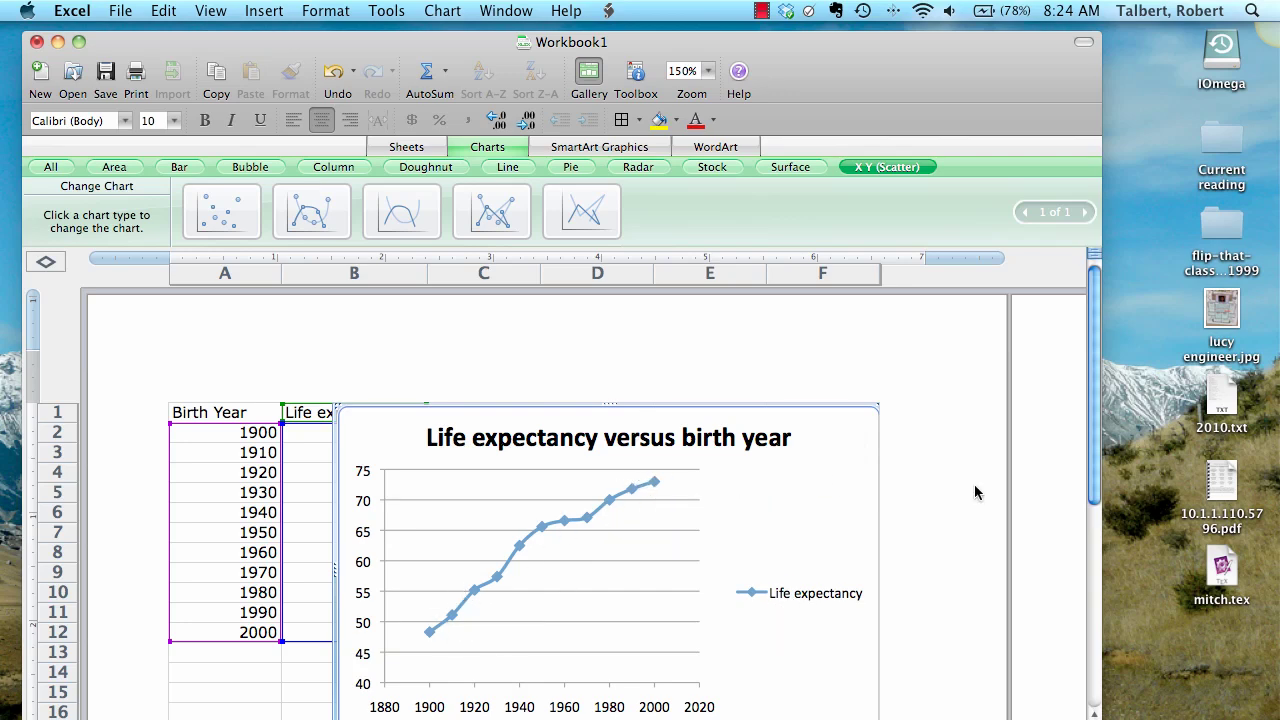
pyautogui.moveTo(1093, 442); pyautogui.dragTo(1093, 456)
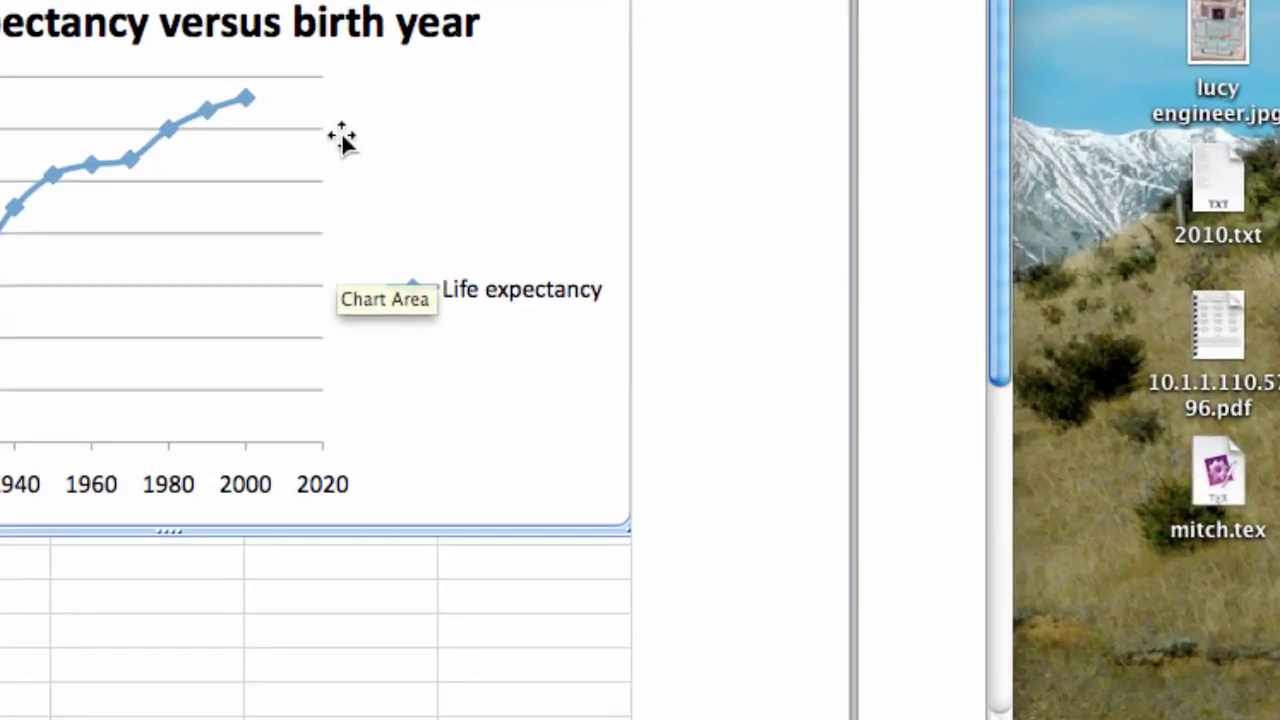
# Step: Save the chart as PNG picture 'life expectancy versus birth year' on the Desktop
pyautogui.rightClick(441, 137)
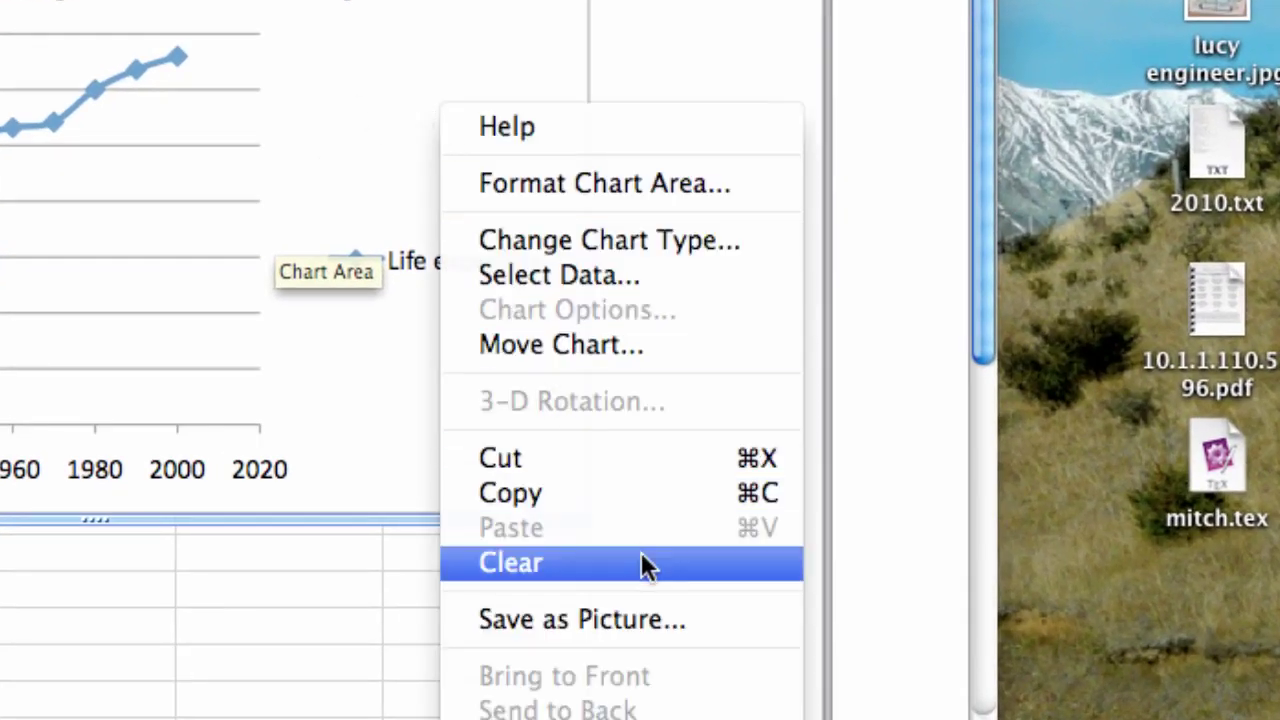
pyautogui.click(712, 621)
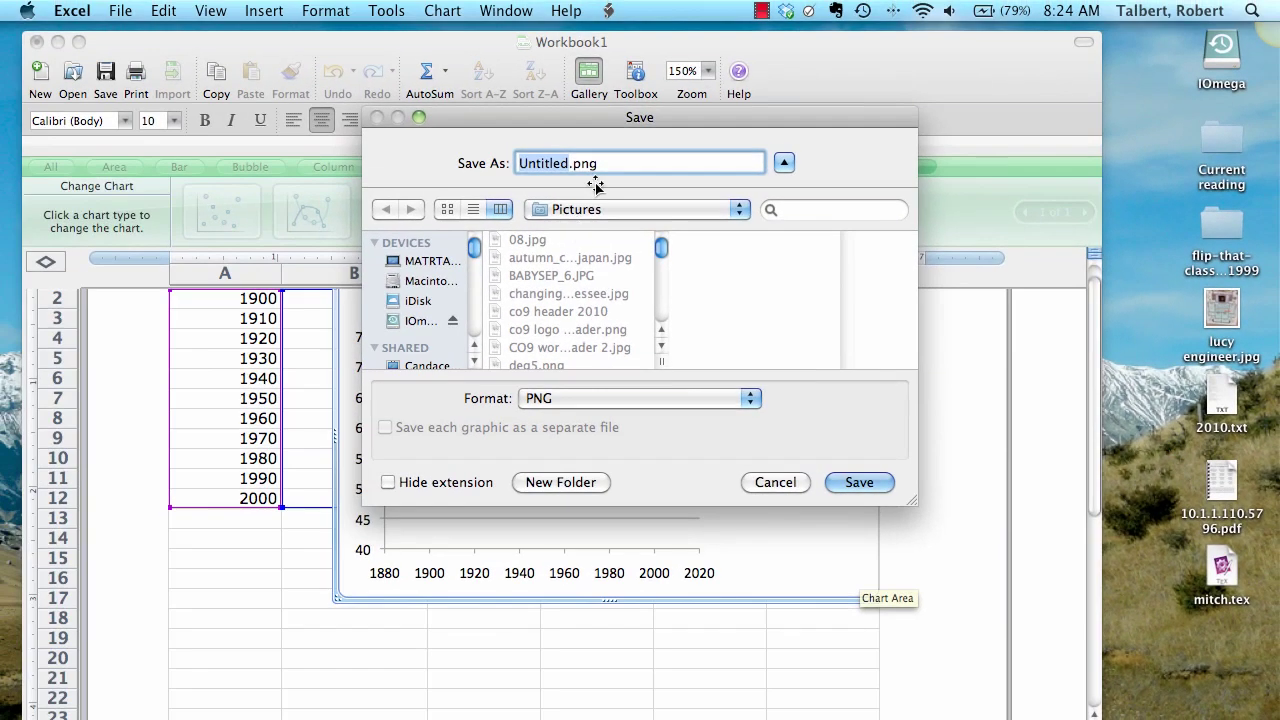
pyautogui.scroll(-6, 440, 335)
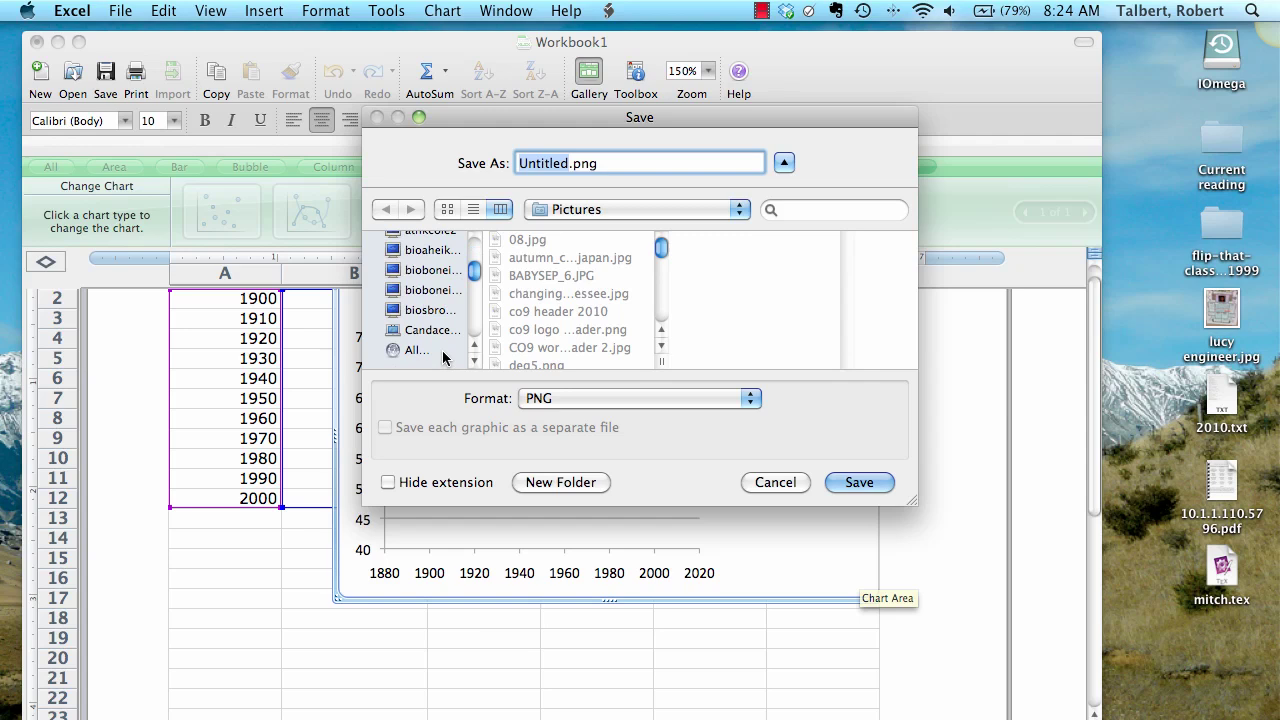
pyautogui.scroll(-3, 443, 355)
pyautogui.click(443, 328)
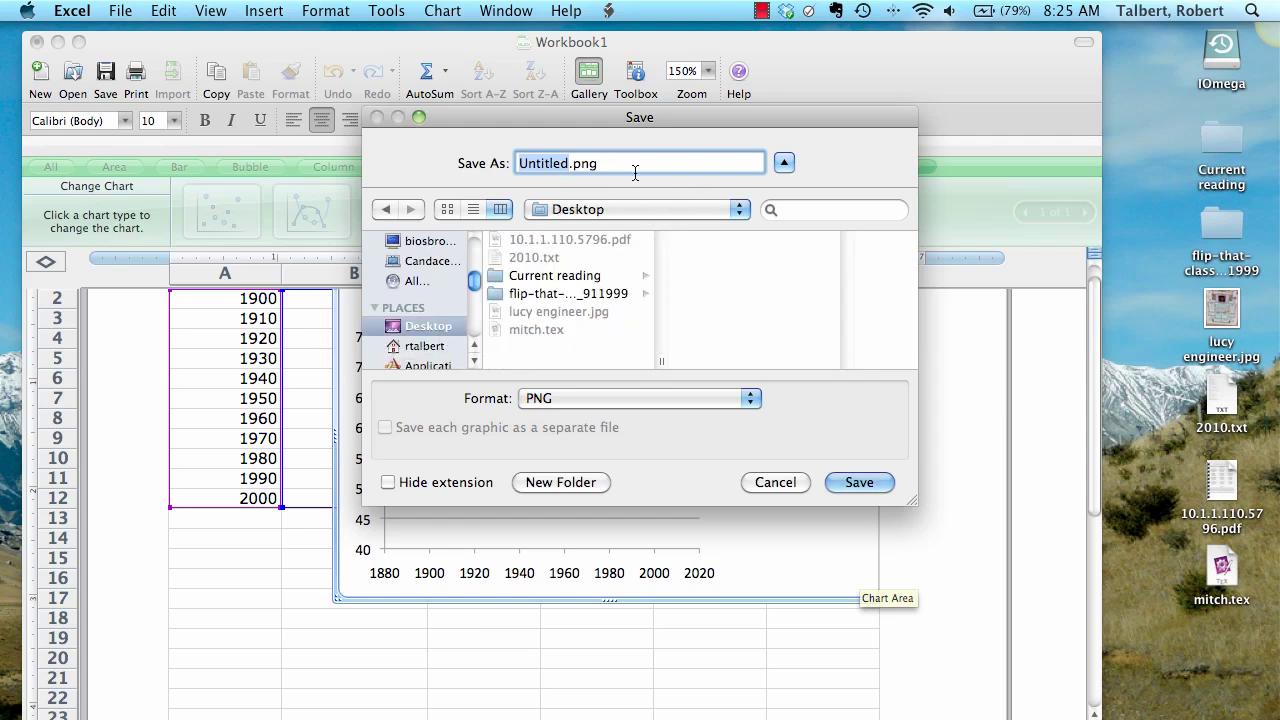
pyautogui.write('life expecat')
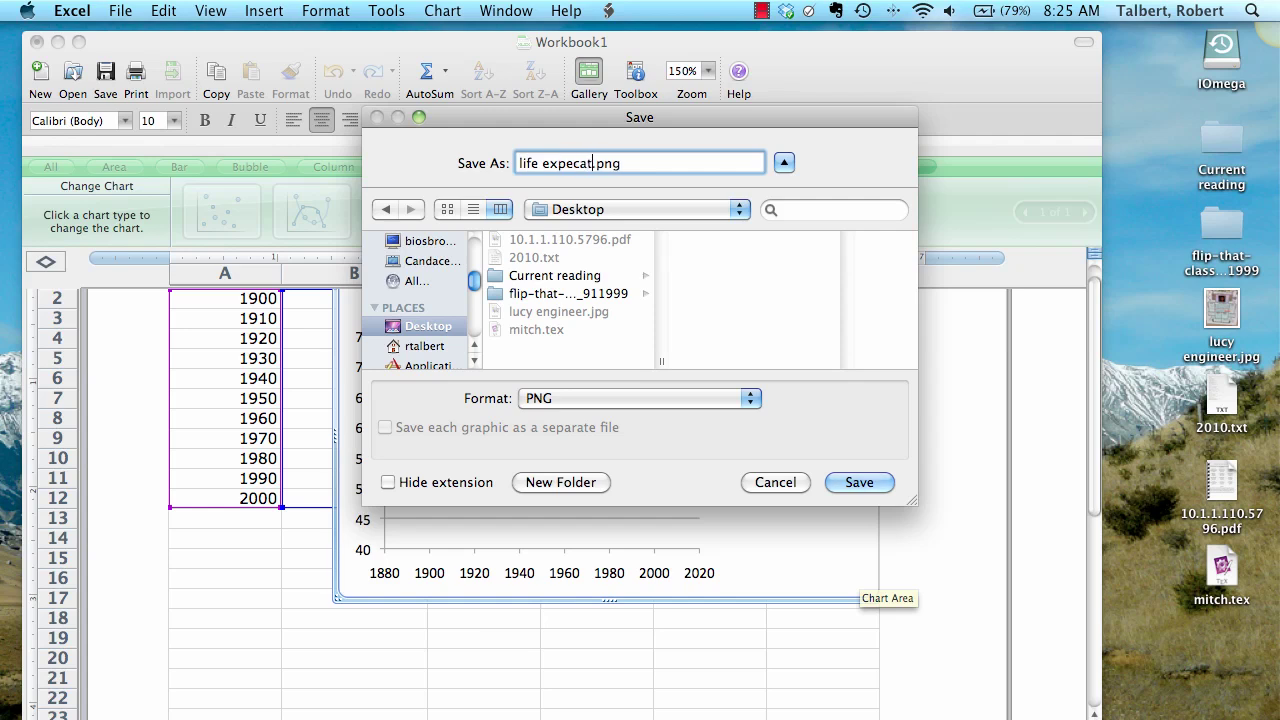
pyautogui.press('BackSpace')
pyautogui.write('tancy v')
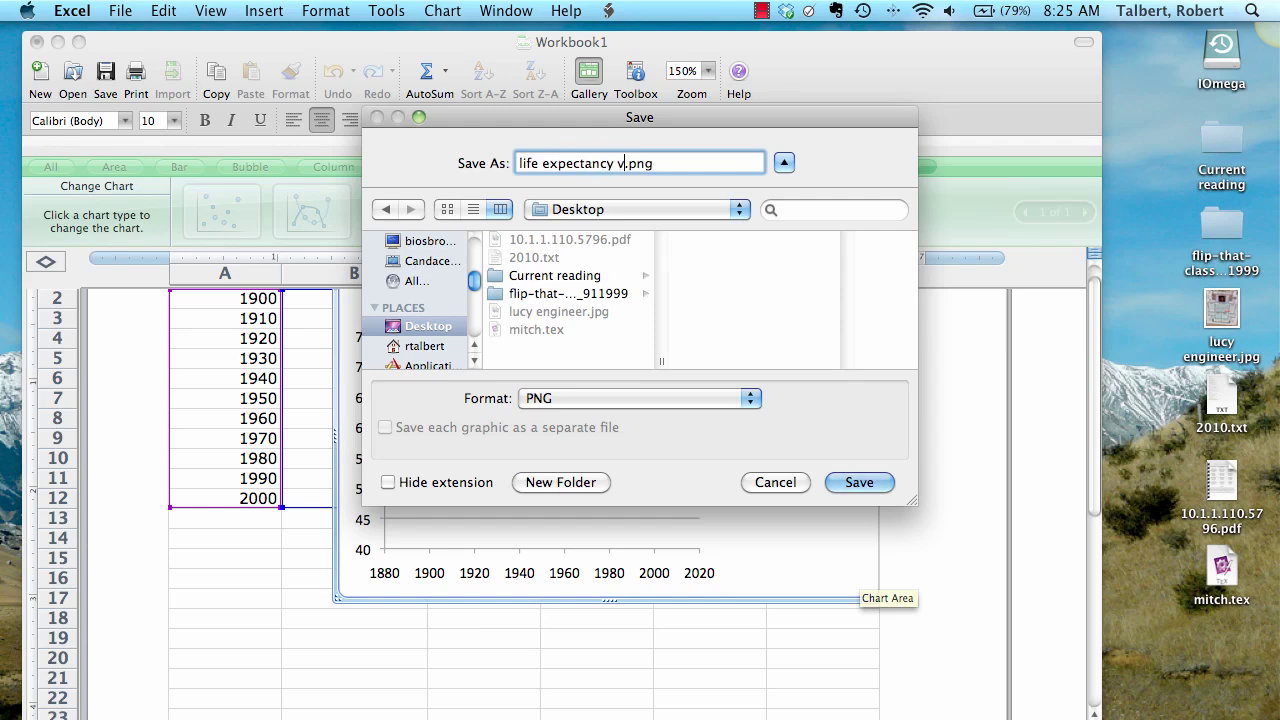
pyautogui.write('ersus birth year')
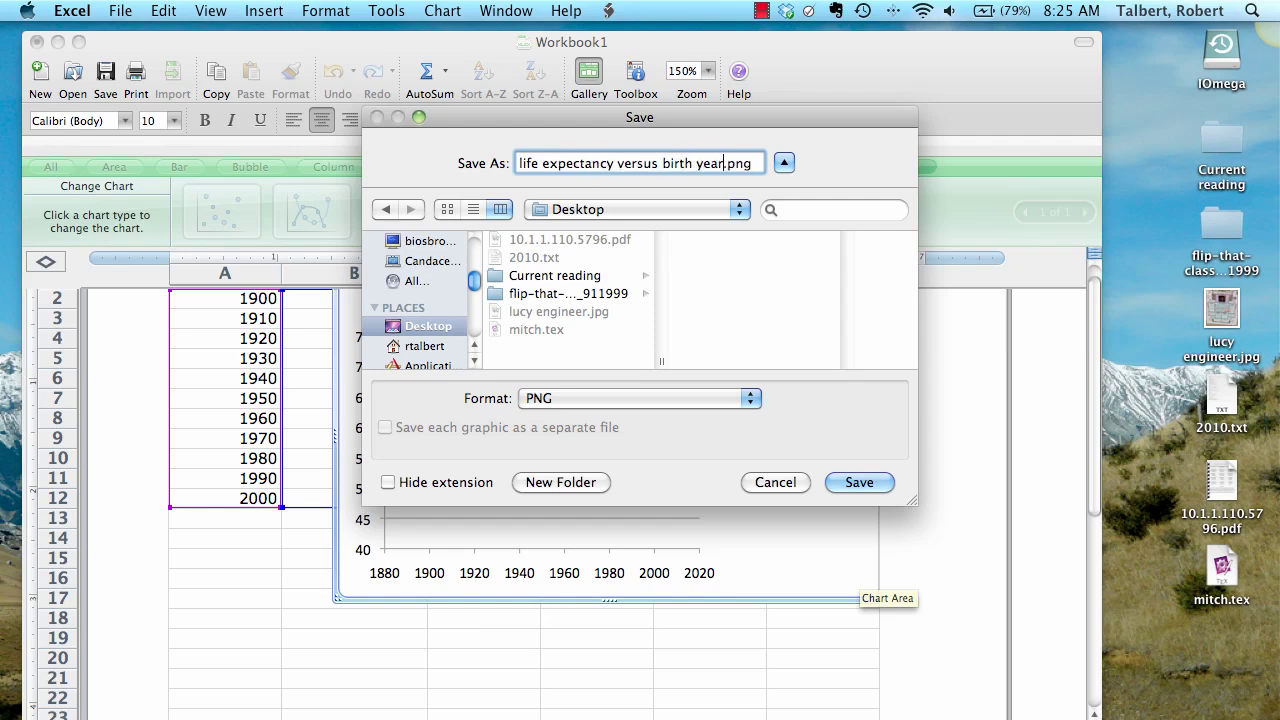
pyautogui.click(662, 398)
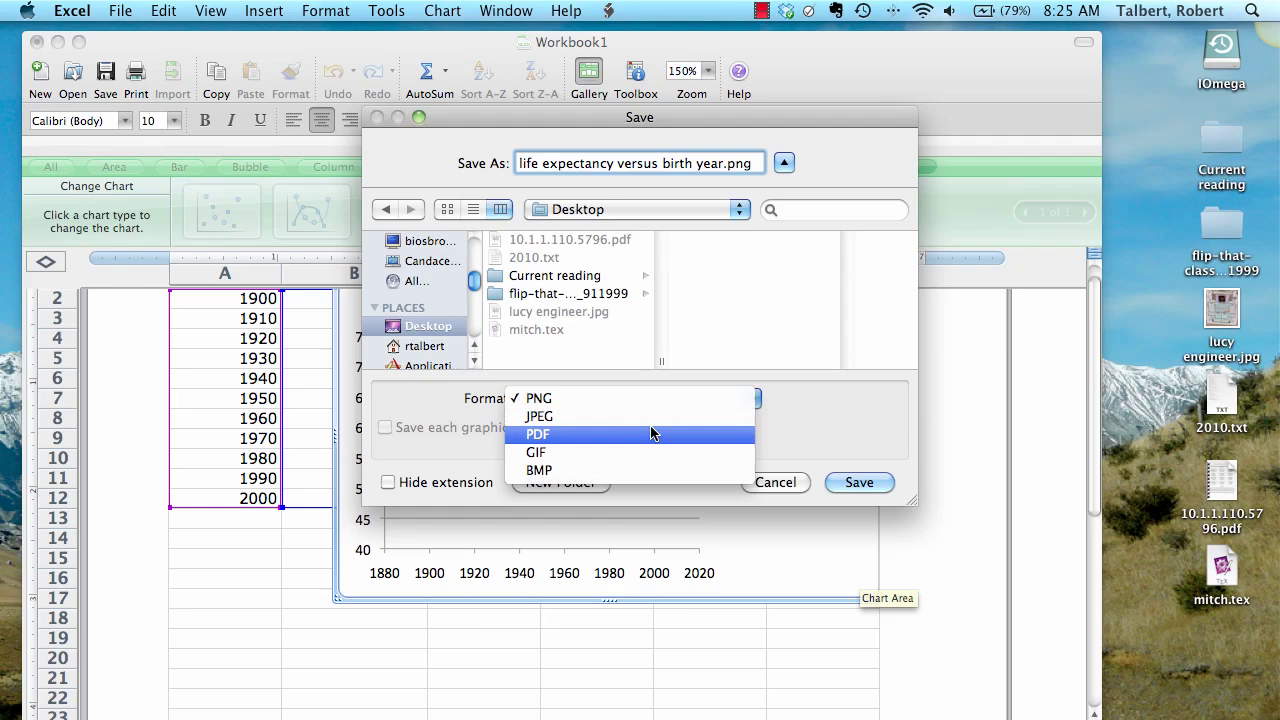
pyautogui.click(640, 398)
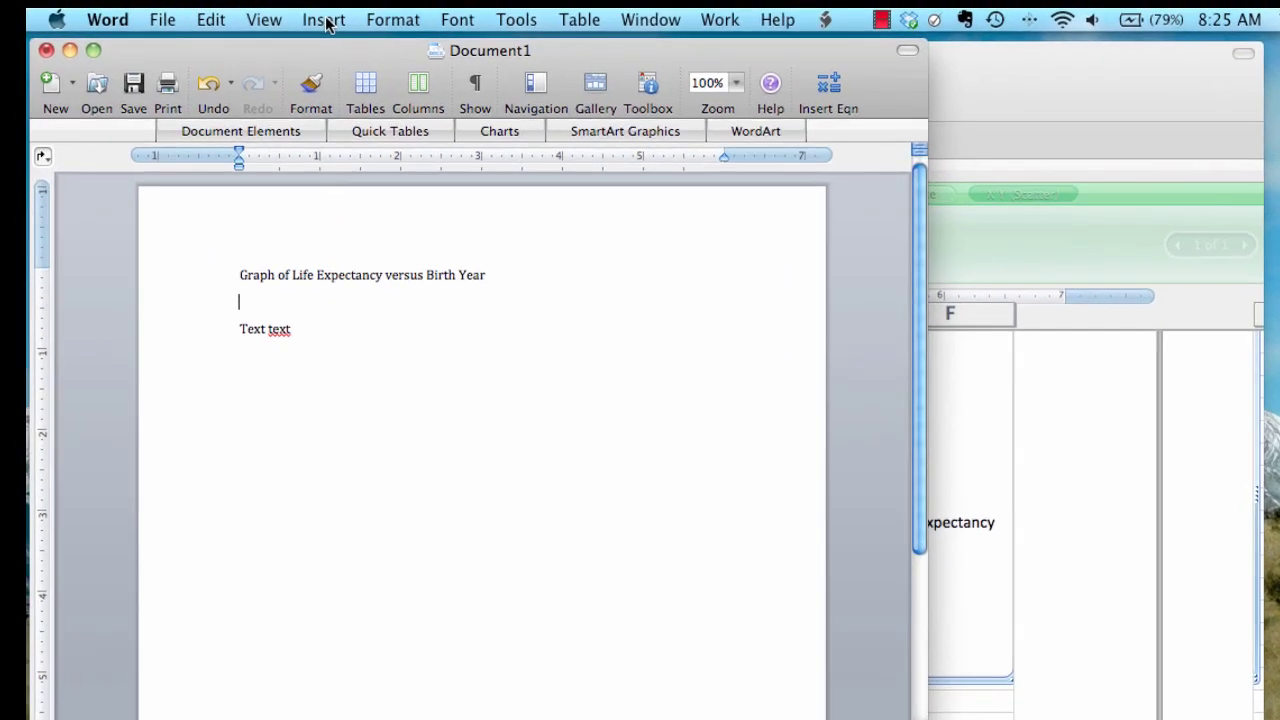
# Step: Insert the life expectancy chart PNG from file into the Word document
pyautogui.click(265, 11)
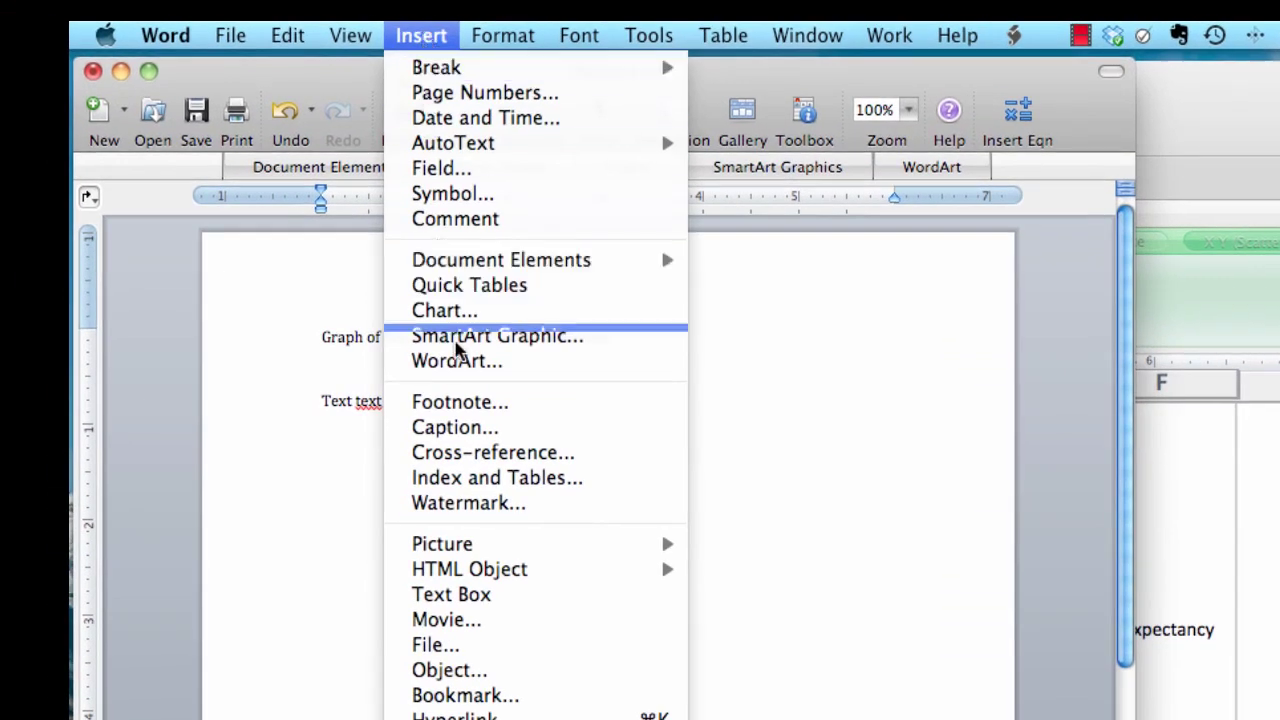
pyautogui.moveTo(531, 543)
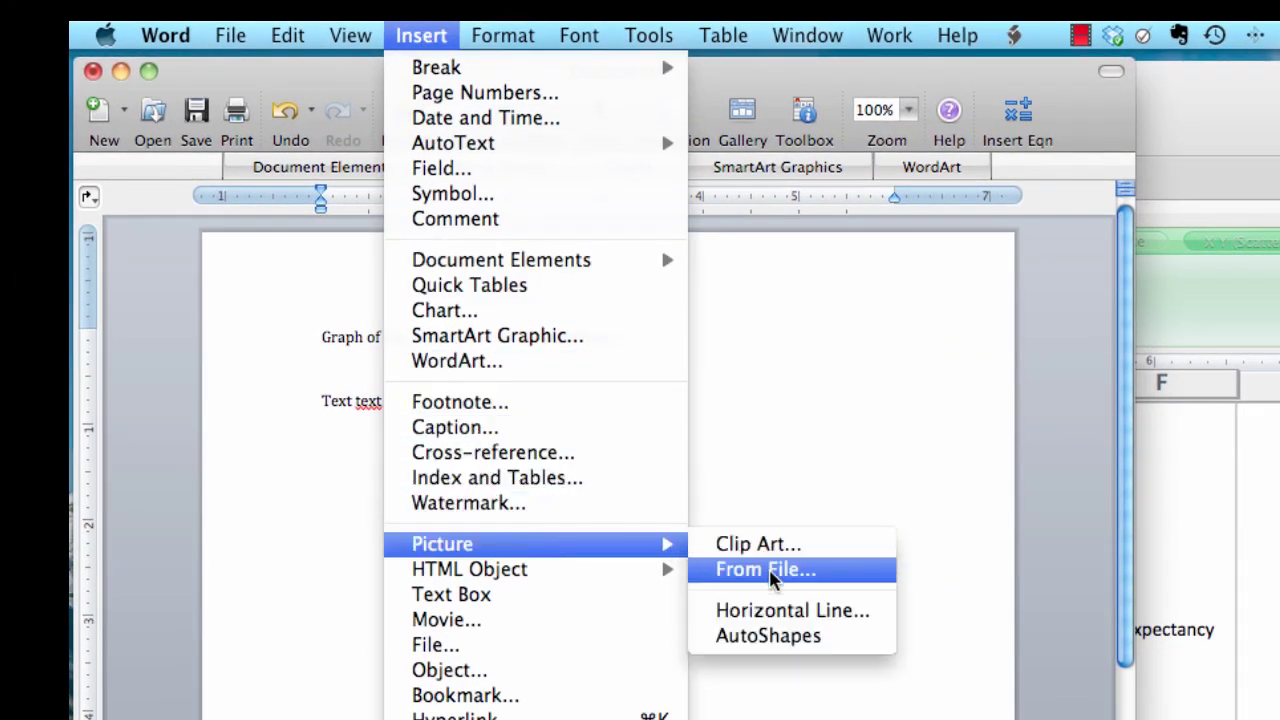
pyautogui.click(846, 576)
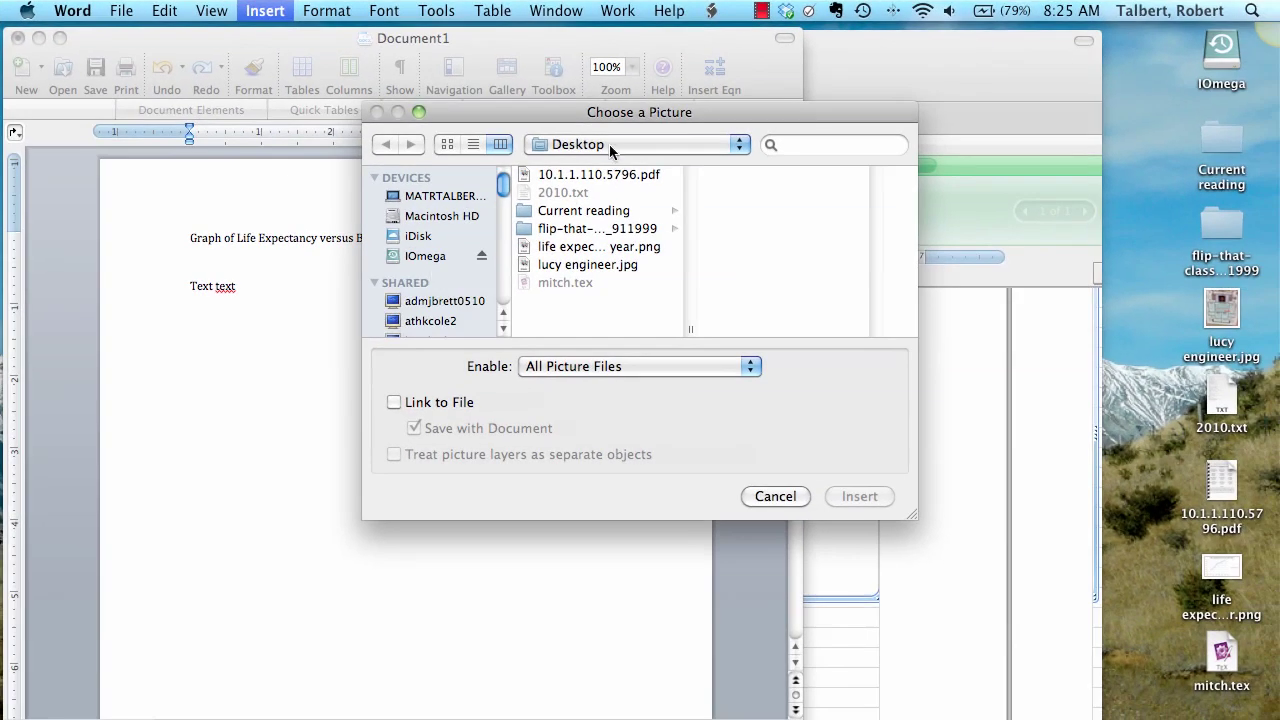
pyautogui.click(605, 250)
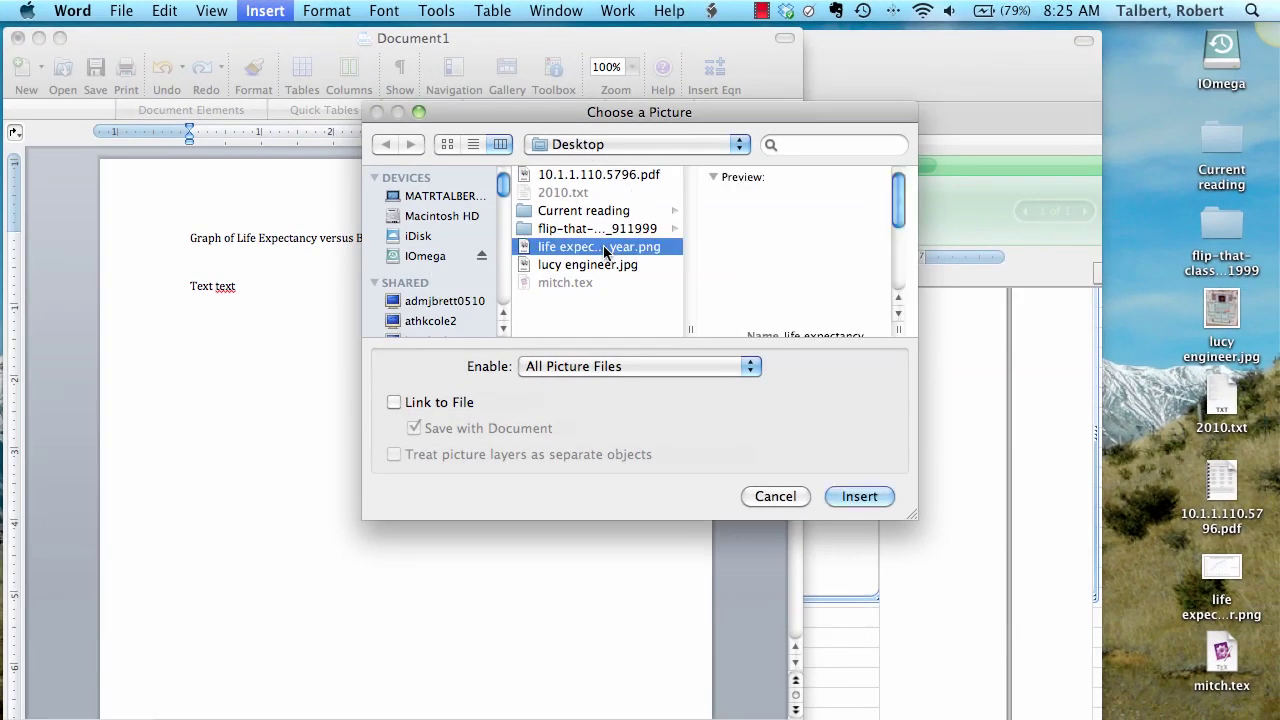
pyautogui.click(840, 503)
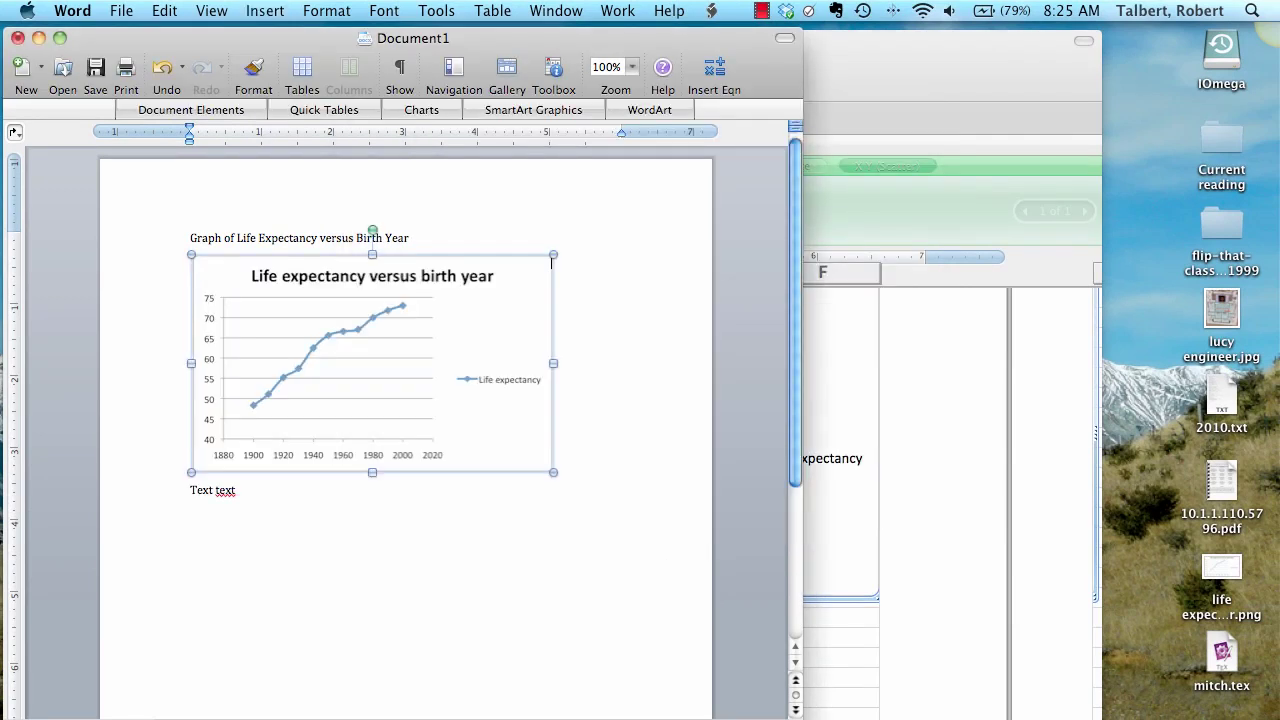
# Step: Enlarge the inserted chart picture slightly by its corner handle
pyautogui.moveTo(550, 474); pyautogui.dragTo(631, 519)
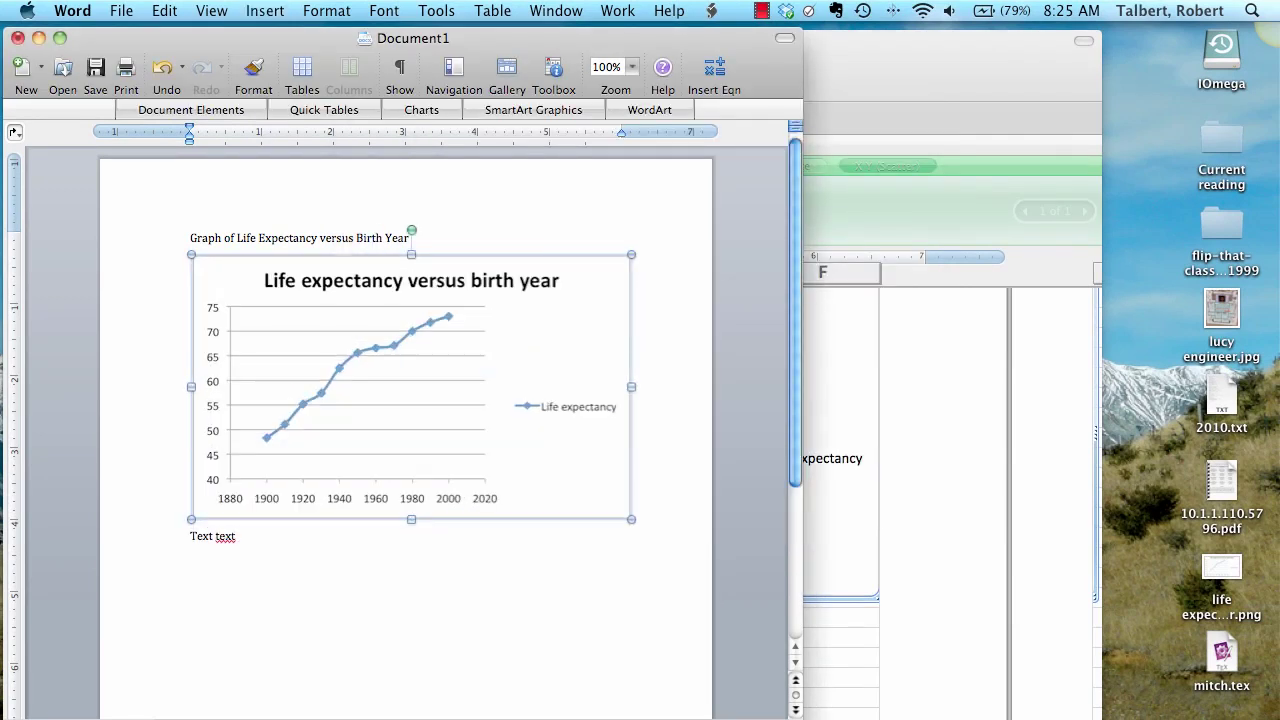
pyautogui.moveTo(408, 231); pyautogui.dragTo(414, 233)
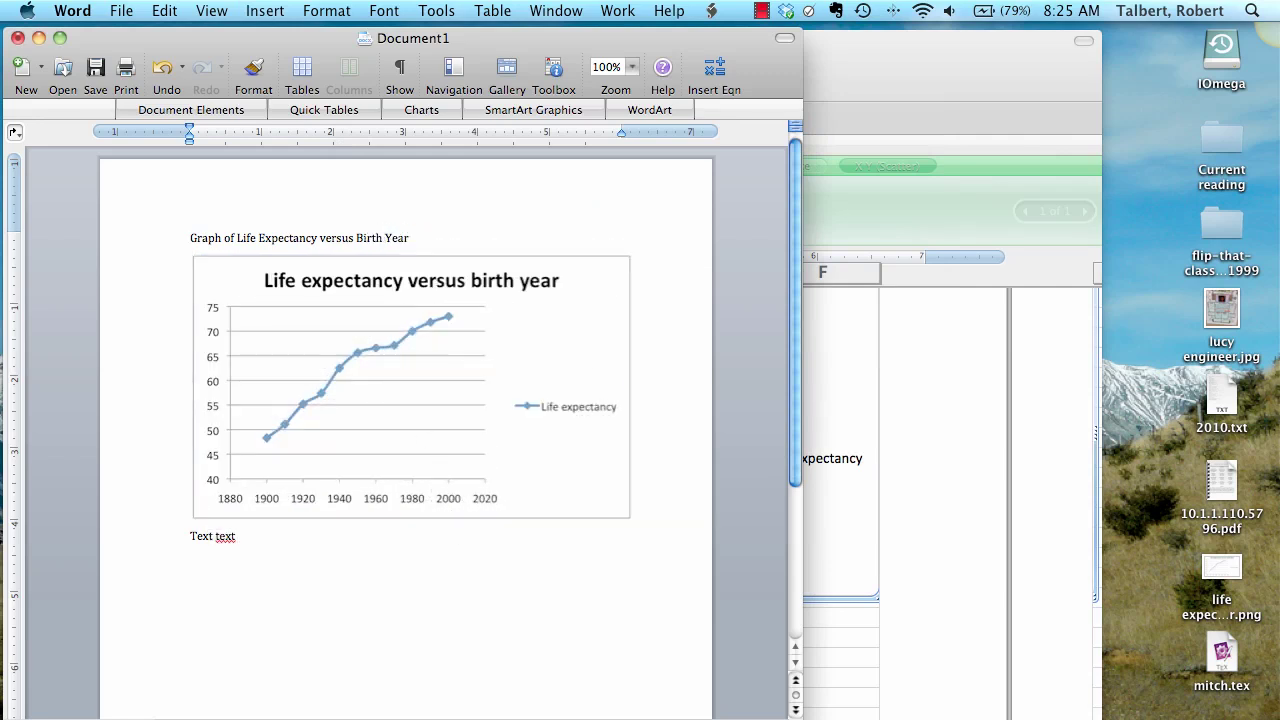
pyautogui.click(455, 532)
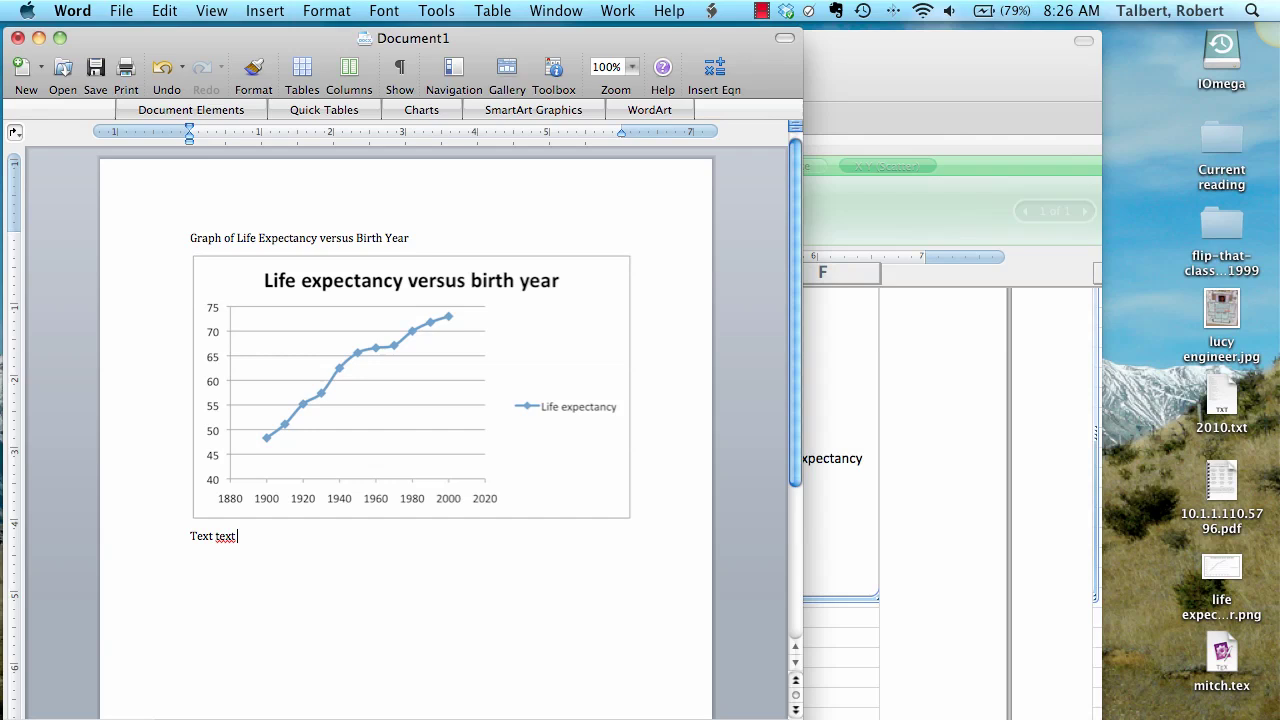